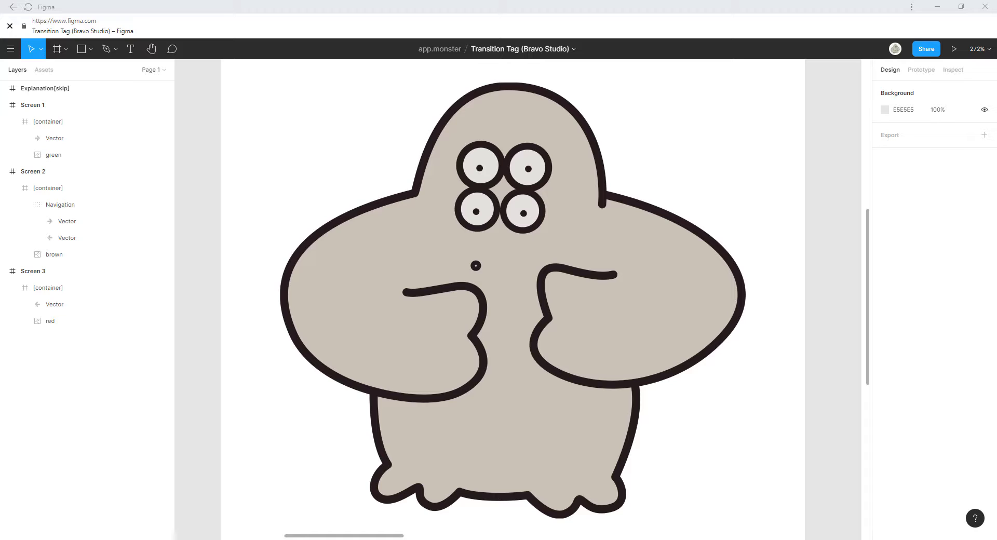
- Zoom out to 88% to show all three screens, check their prototype links, then bring up the emulator
{"action": "scroll", "coordinate": [659, 233], "scroll_direction": "down", "scroll_amount": 10}
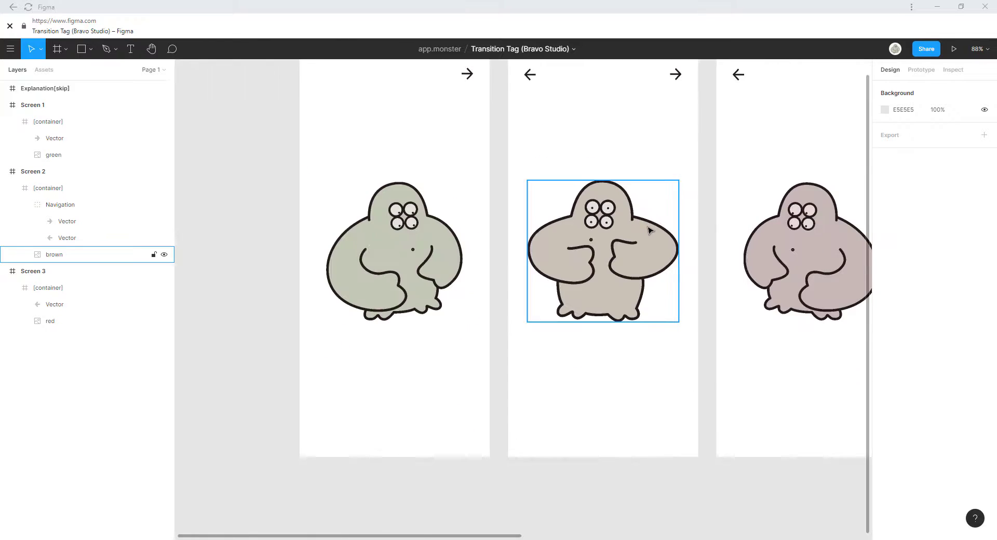
{"action": "scroll", "coordinate": [651, 229], "scroll_direction": "right", "scroll_amount": 3}
{"action": "scroll", "coordinate": [650, 228], "scroll_direction": "up", "scroll_amount": 1}
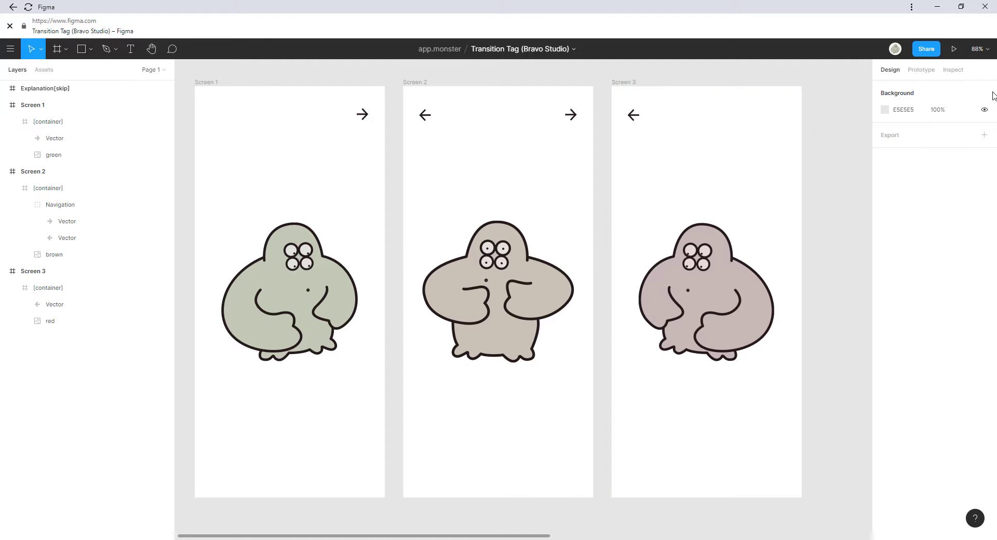
{"action": "left_click", "coordinate": [911, 72]}
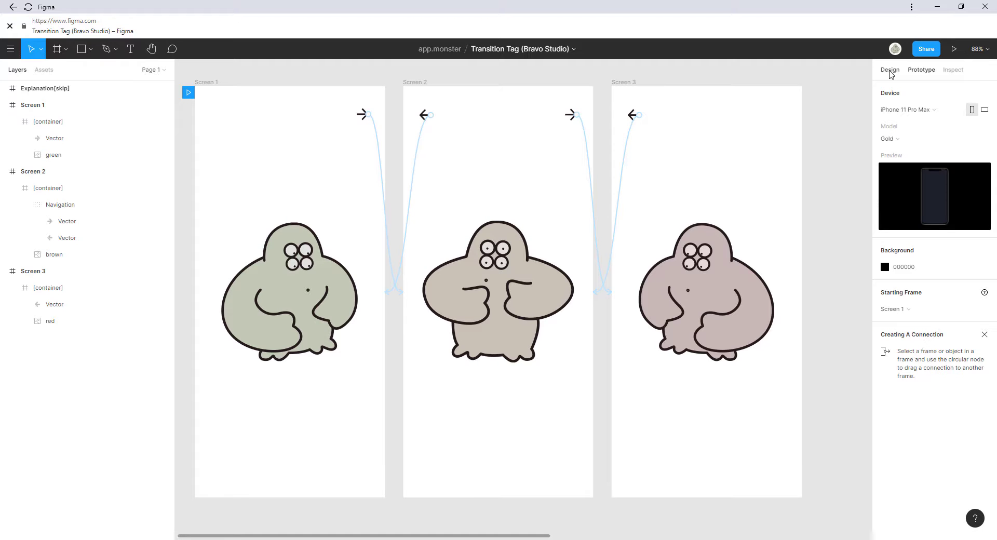
{"action": "left_click", "coordinate": [889, 71]}
{"action": "key", "text": "alt+Tab"}
- Place the emulator beside the screens and step forward to Screen 3, then back to Screen 1
{"action": "left_click_drag", "start_coordinate": [670, 89], "coordinate": [793, 89]}
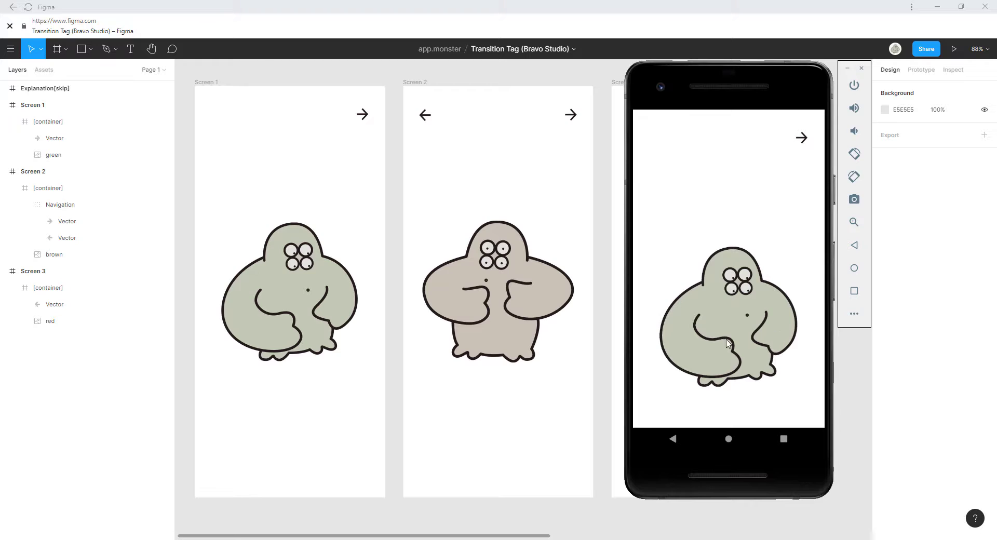
{"action": "left_click", "coordinate": [802, 138]}
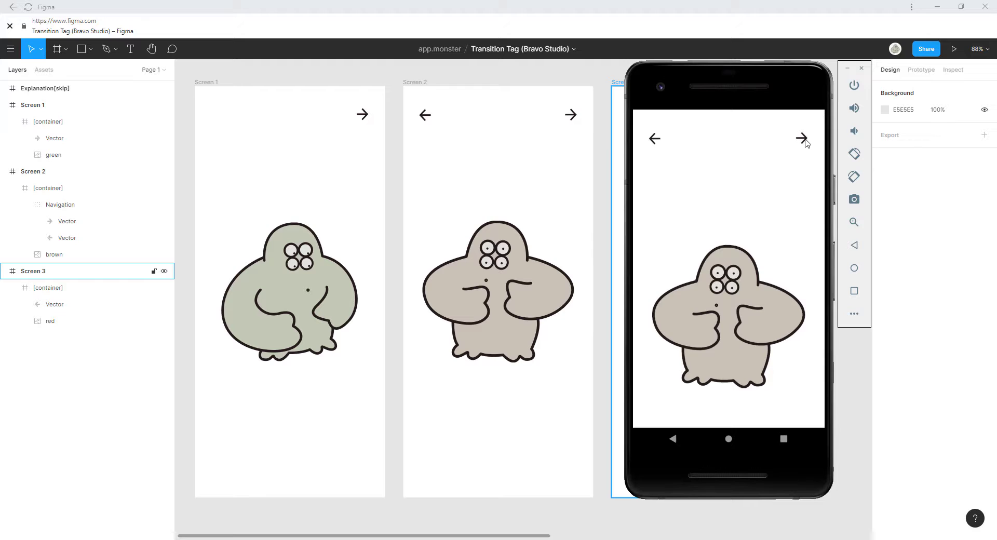
{"action": "left_click", "coordinate": [805, 140]}
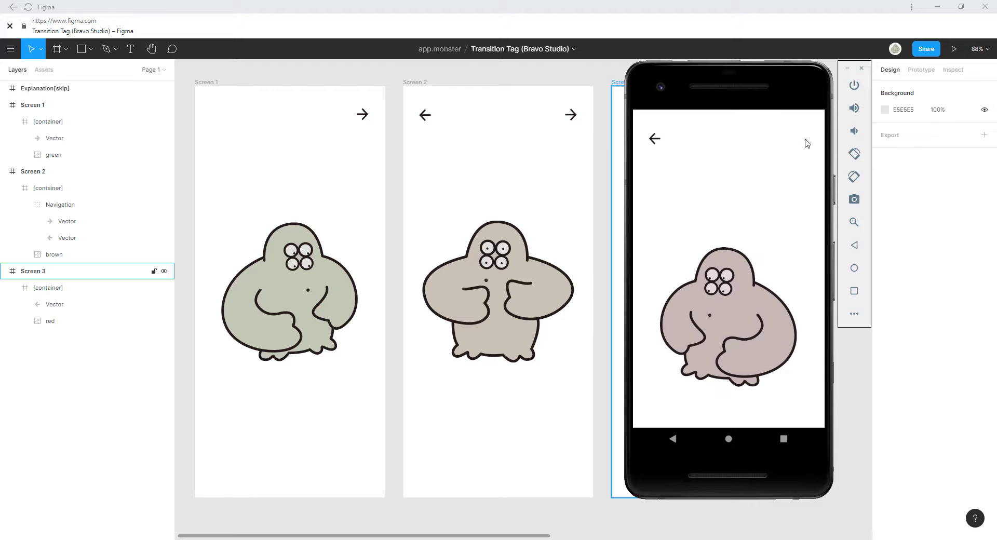
{"action": "left_click", "coordinate": [654, 139]}
{"action": "left_click", "coordinate": [653, 138]}
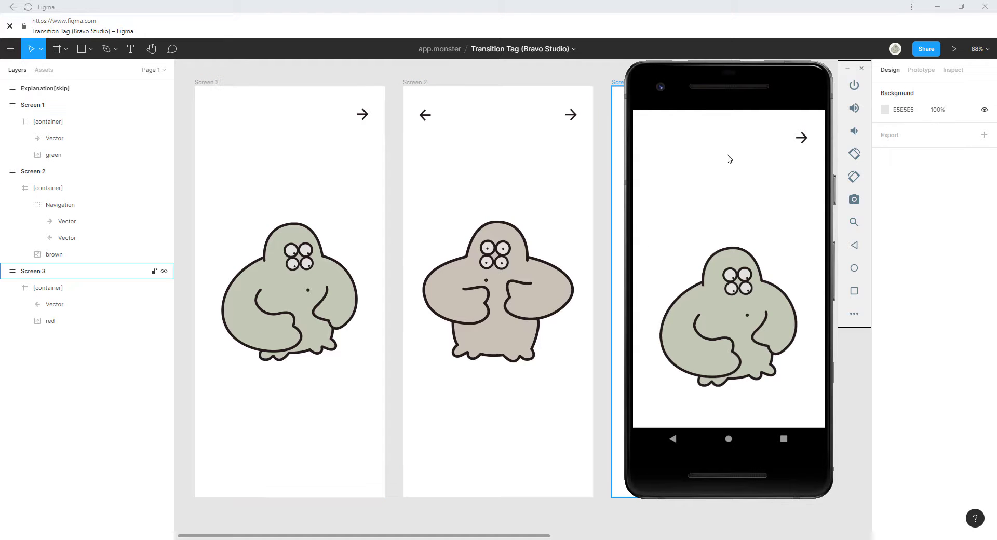
- Reposition the emulator and cycle through Screens 1–3 again, ending on Screen 2
{"action": "left_click_drag", "start_coordinate": [732, 101], "coordinate": [740, 414]}
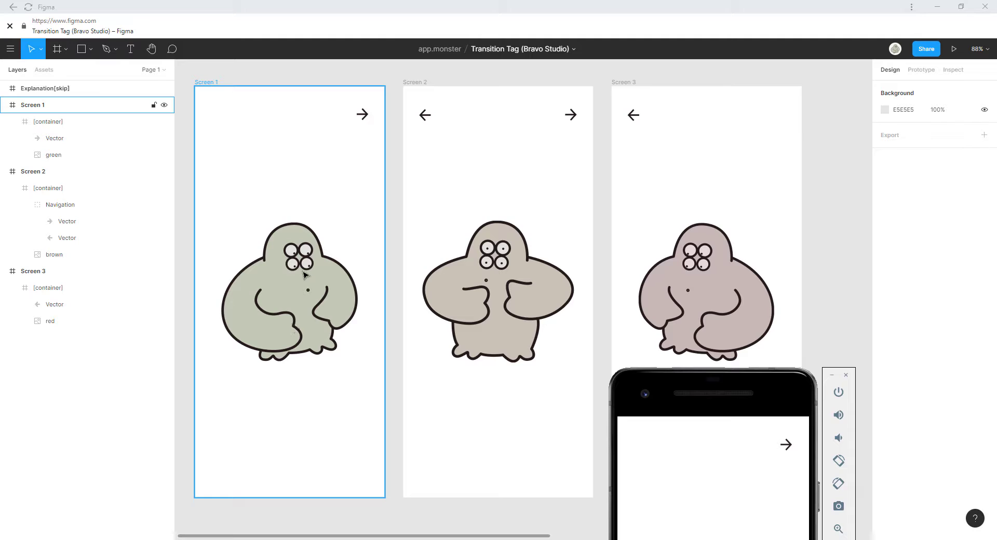
{"action": "left_click_drag", "start_coordinate": [709, 401], "coordinate": [711, 95]}
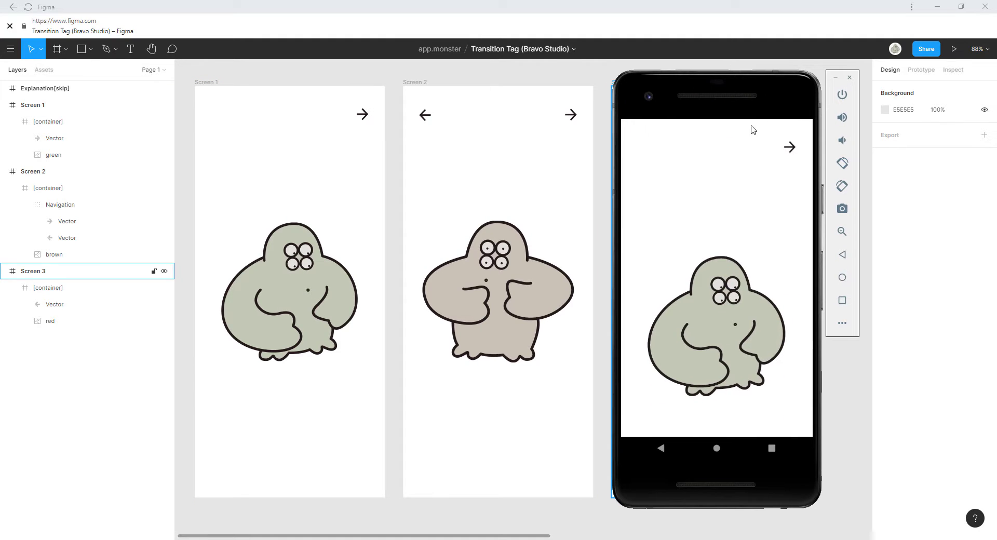
{"action": "left_click", "coordinate": [789, 148]}
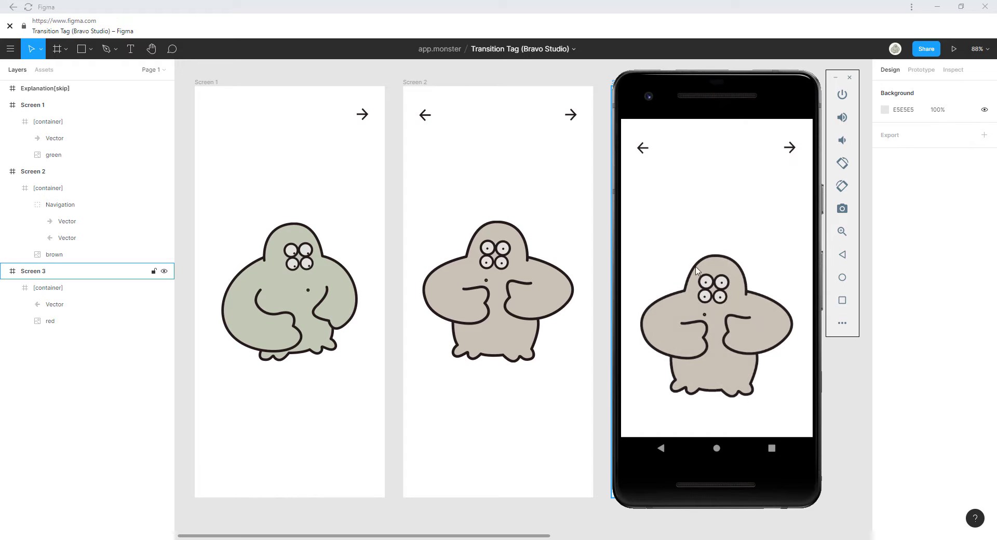
{"action": "left_click", "coordinate": [791, 149]}
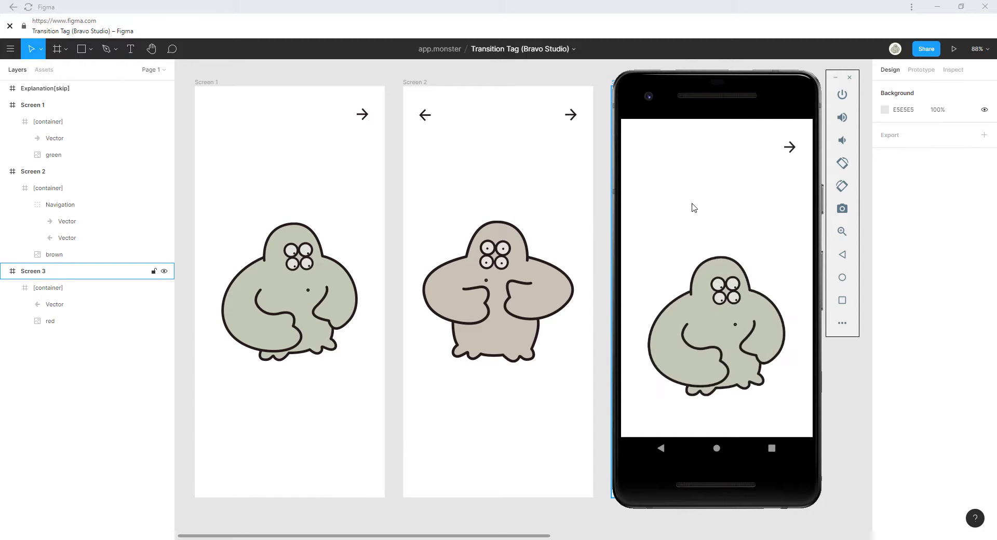
{"action": "left_click", "coordinate": [790, 151]}
{"action": "left_click", "coordinate": [790, 150]}
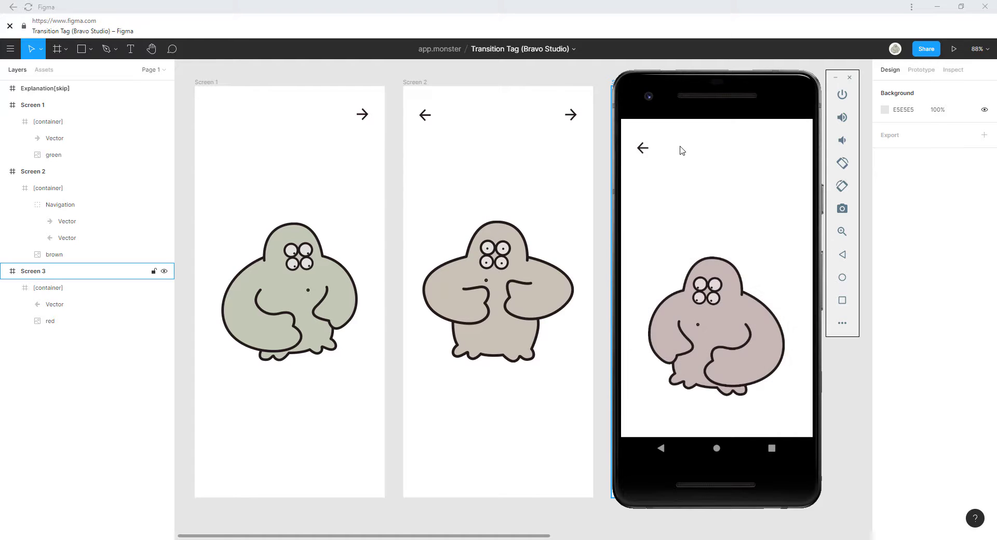
{"action": "left_click", "coordinate": [642, 149]}
{"action": "left_click", "coordinate": [642, 149]}
{"action": "left_click", "coordinate": [793, 149]}
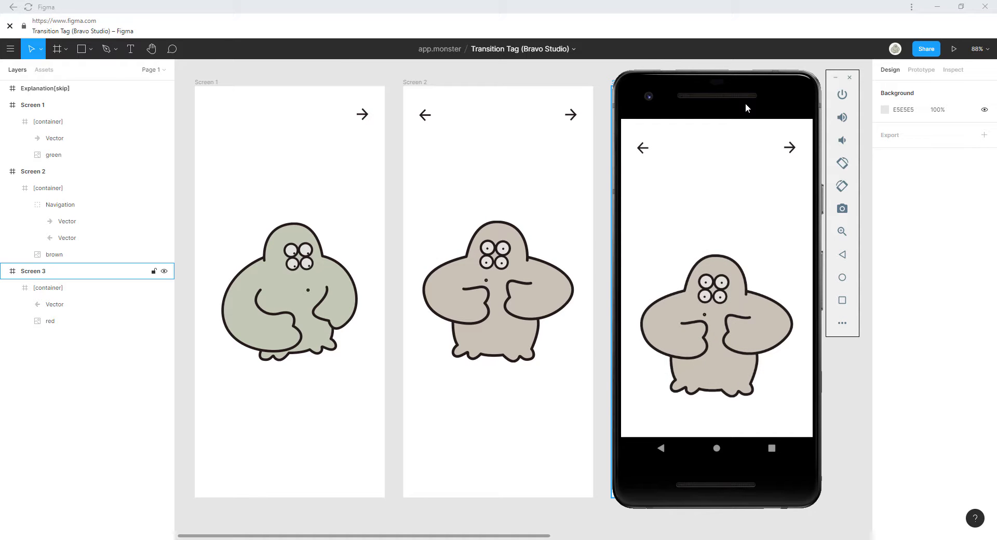
- Append '[transition]' to the Screen 1 frame's layer name
{"action": "left_click", "coordinate": [356, 170]}
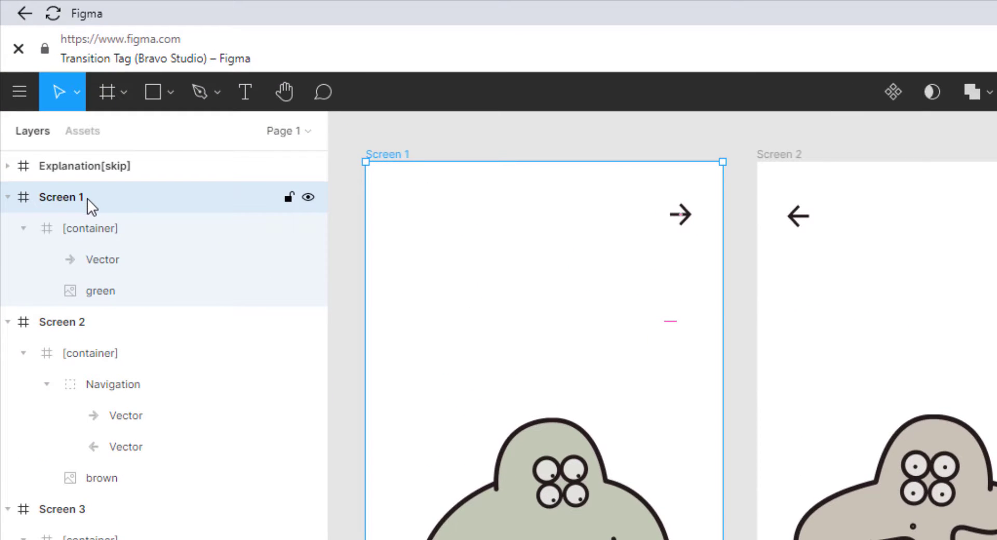
{"action": "double_click", "coordinate": [87, 198]}
{"action": "left_click", "coordinate": [92, 197]}
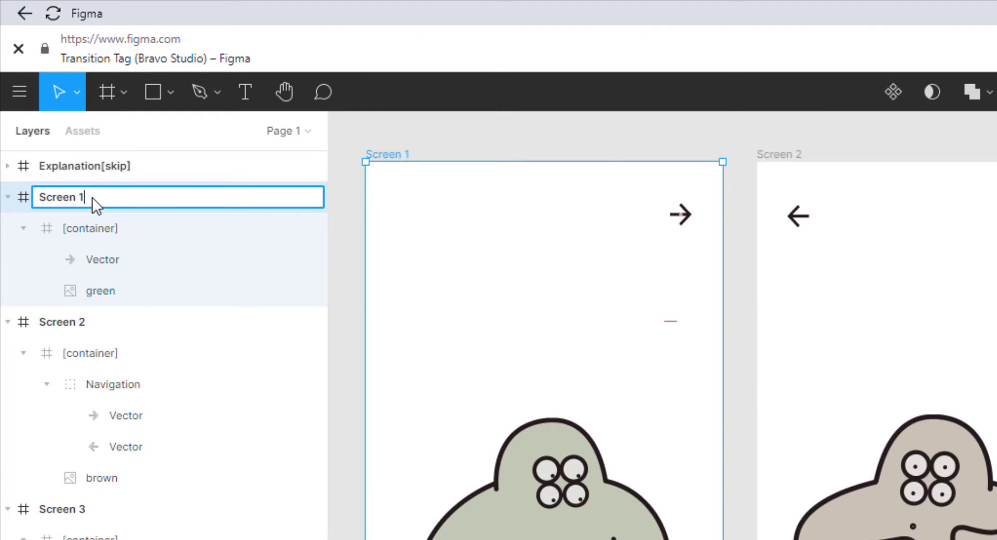
{"action": "type", "text": "[transition]"}
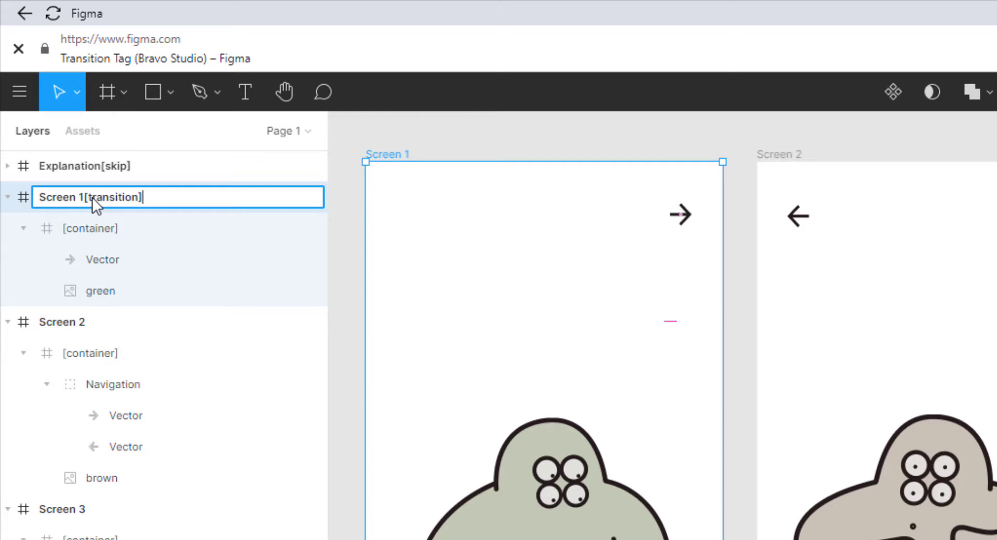
{"action": "left_click", "coordinate": [351, 277]}
{"action": "left_click", "coordinate": [118, 92]}
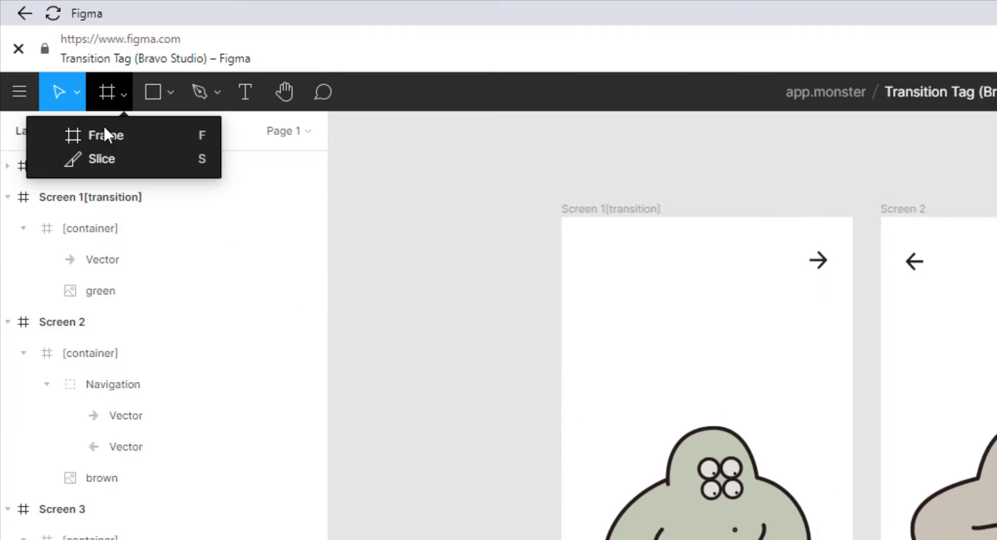
{"action": "left_click", "coordinate": [106, 92]}
{"action": "mouse_move", "coordinate": [383, 197]}
{"action": "left_mouse_down"}
{"action": "mouse_move", "coordinate": [522, 357]}
{"action": "mouse_move", "coordinate": [547, 472]}
{"action": "left_mouse_up"}
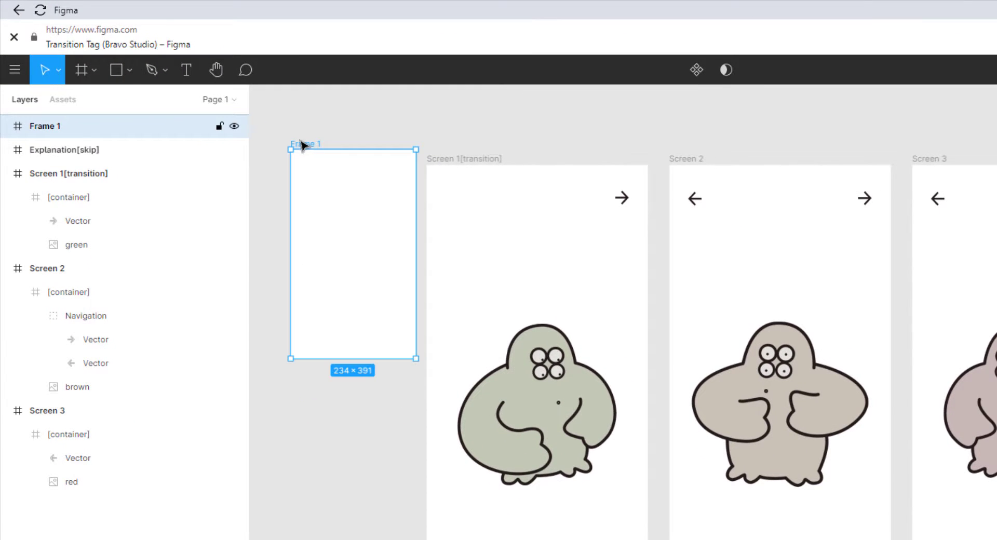
{"action": "left_click", "coordinate": [91, 70]}
{"action": "left_click_drag", "start_coordinate": [287, 145], "coordinate": [326, 186]}
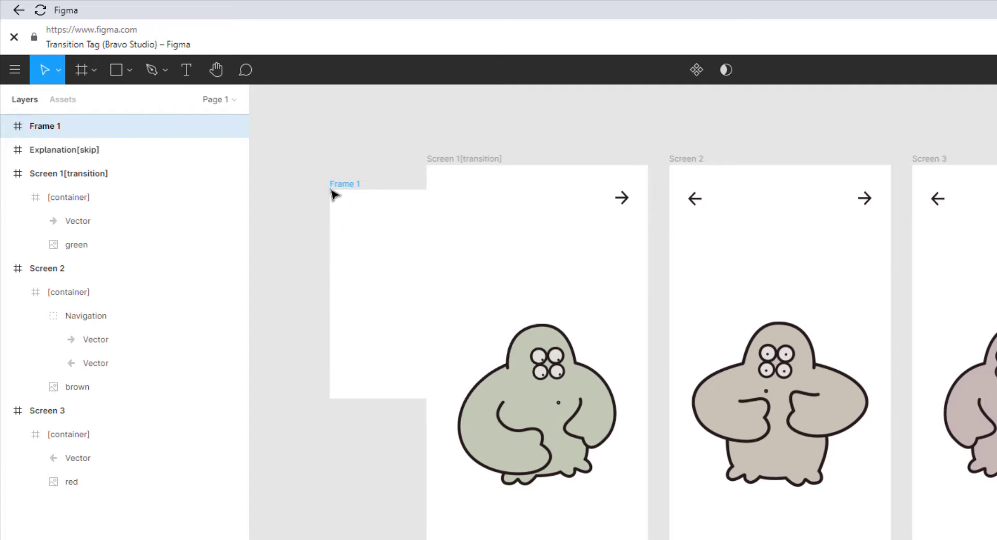
{"action": "key", "text": "ctrl+z"}
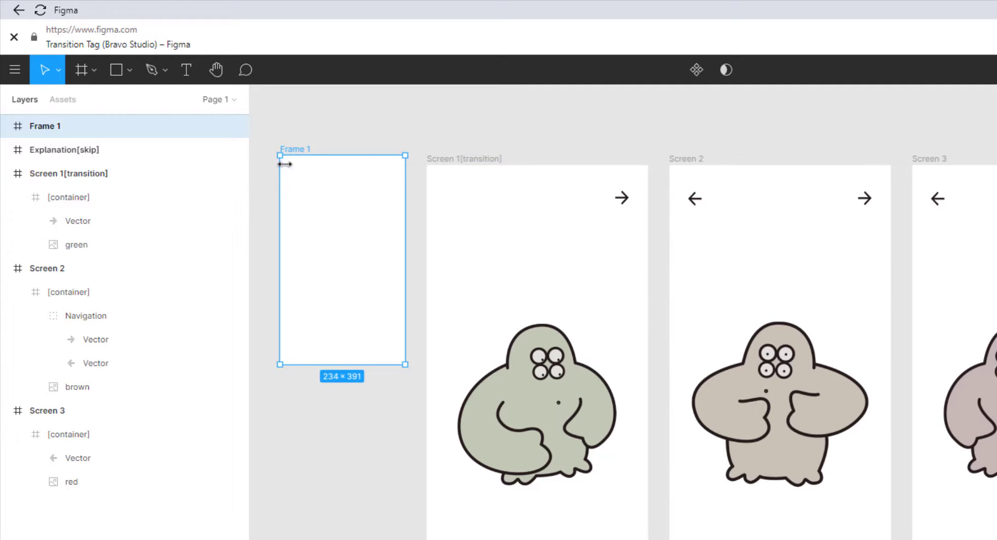
{"action": "key", "text": "Delete"}
- Deselect Screen 1 and pan the canvas to the Explanation[skip] frame to read the tag options
{"action": "scroll", "coordinate": [477, 165], "scroll_direction": "up", "scroll_amount": 3}
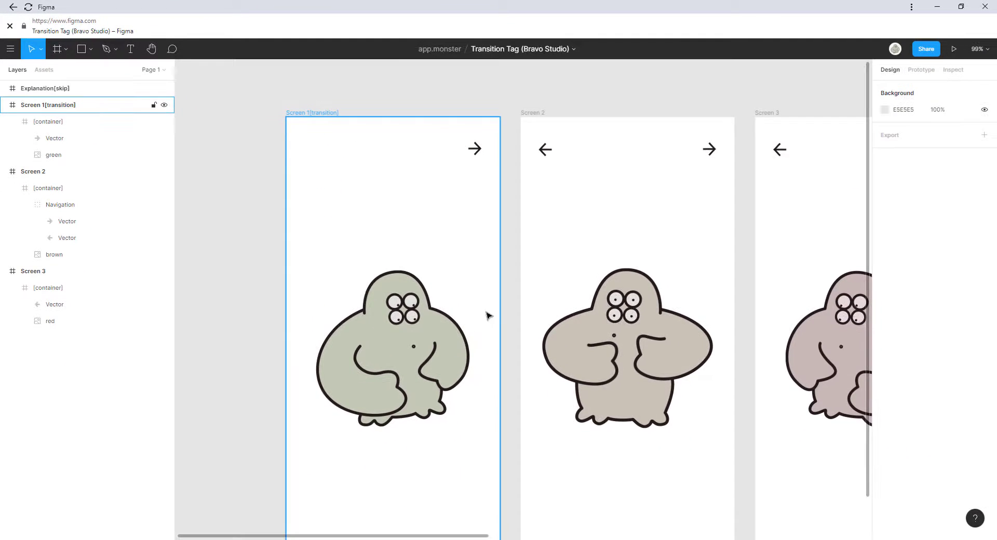
{"action": "left_click", "coordinate": [487, 316]}
{"action": "scroll", "coordinate": [487, 315], "scroll_direction": "down", "scroll_amount": 5}
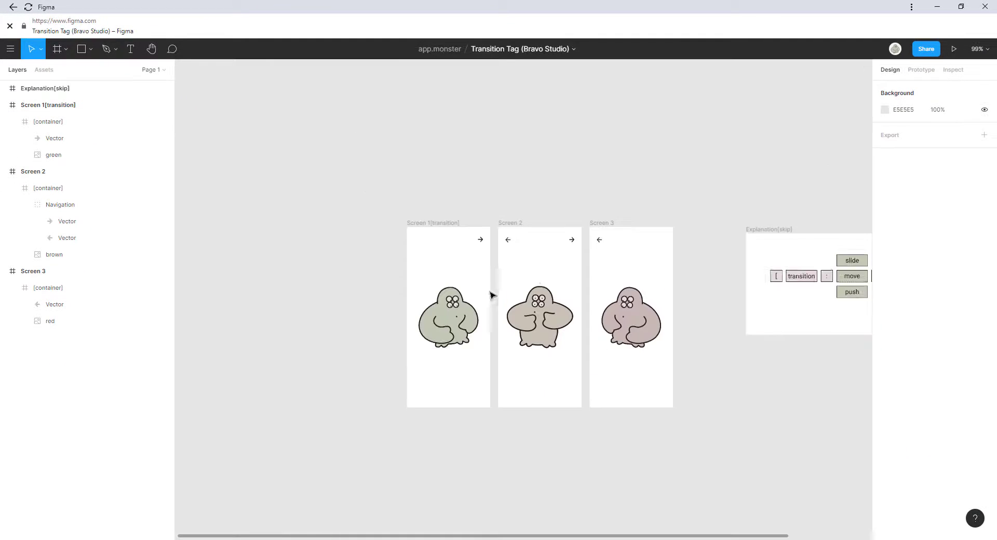
{"action": "scroll", "coordinate": [505, 292], "scroll_direction": "right", "scroll_amount": 8}
{"action": "scroll", "coordinate": [548, 296], "scroll_direction": "up", "scroll_amount": 6}
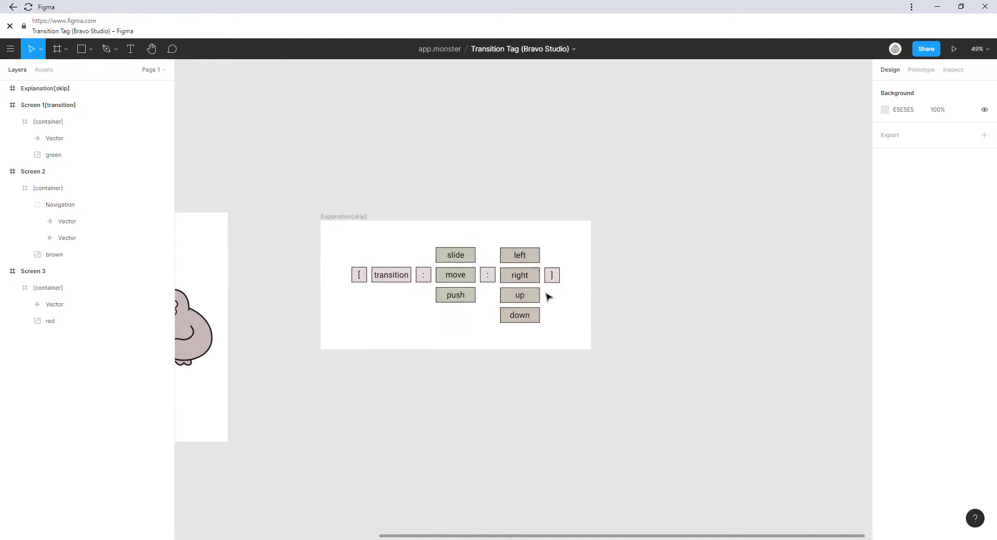
{"action": "scroll", "coordinate": [344, 291], "scroll_direction": "left", "scroll_amount": 3}
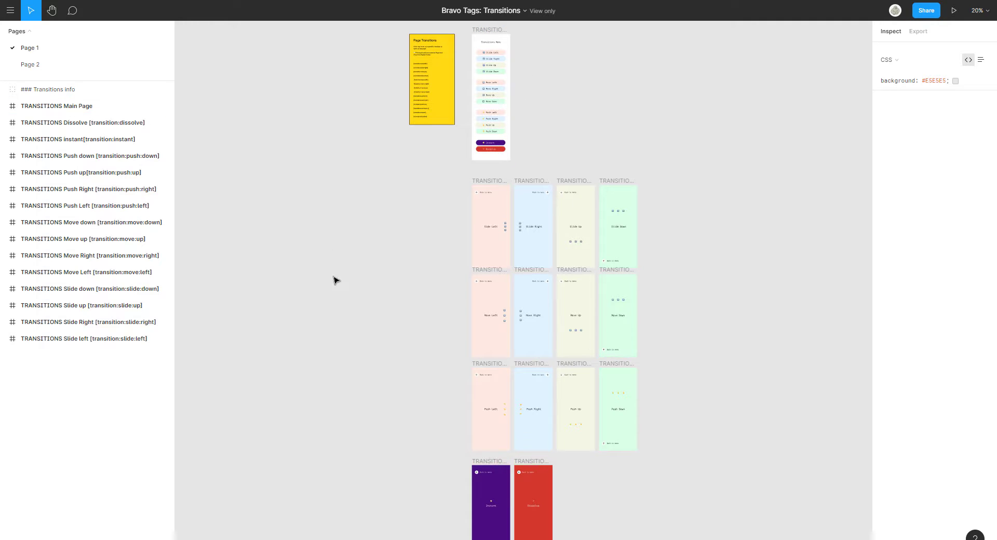
- Duplicate the Bravo Tags: Transitions file into your Drafts
{"action": "left_click", "coordinate": [524, 10]}
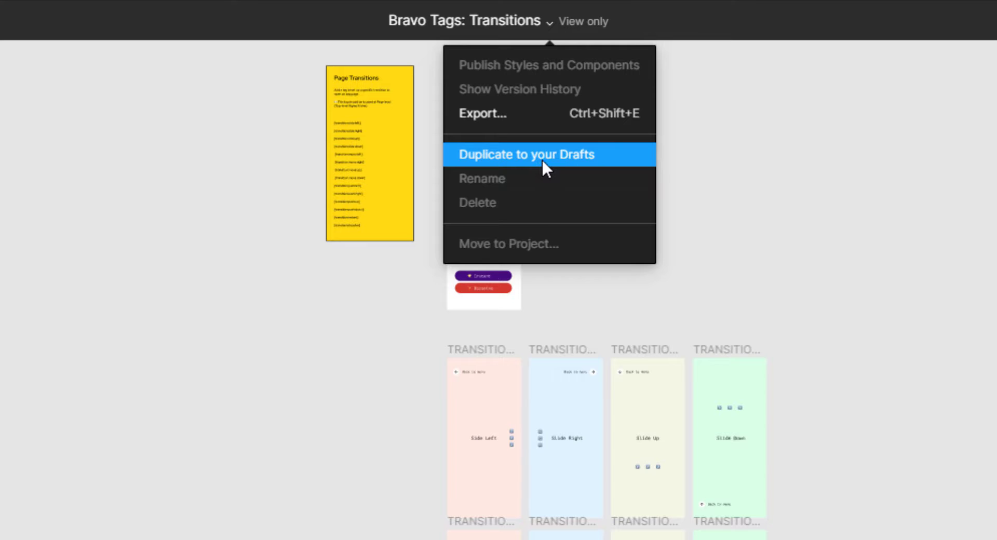
{"action": "left_click", "coordinate": [870, 206]}
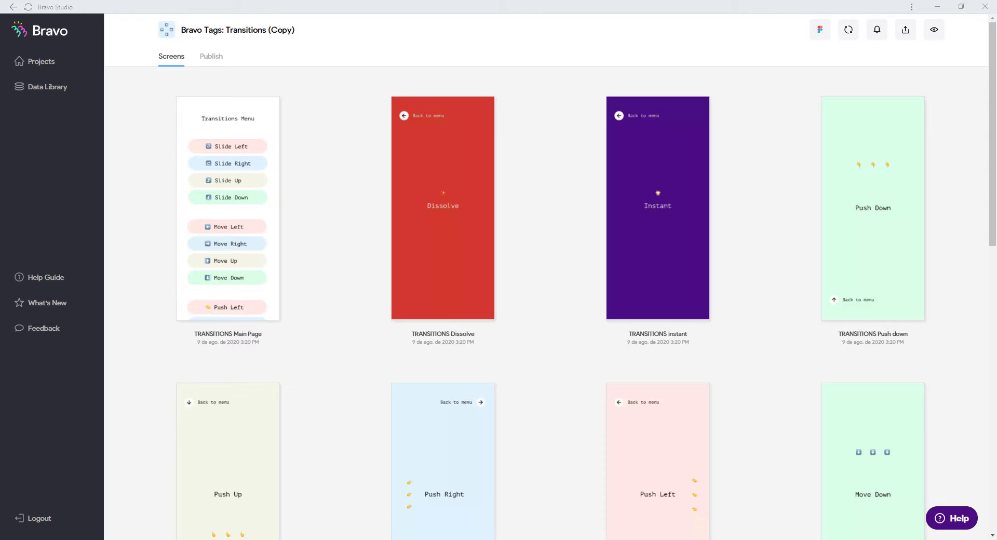
- Center the emulator and try the Slide Left and Slide Right transitions, returning to the menu each time
{"action": "left_click_drag", "start_coordinate": [151, 110], "coordinate": [727, 103]}
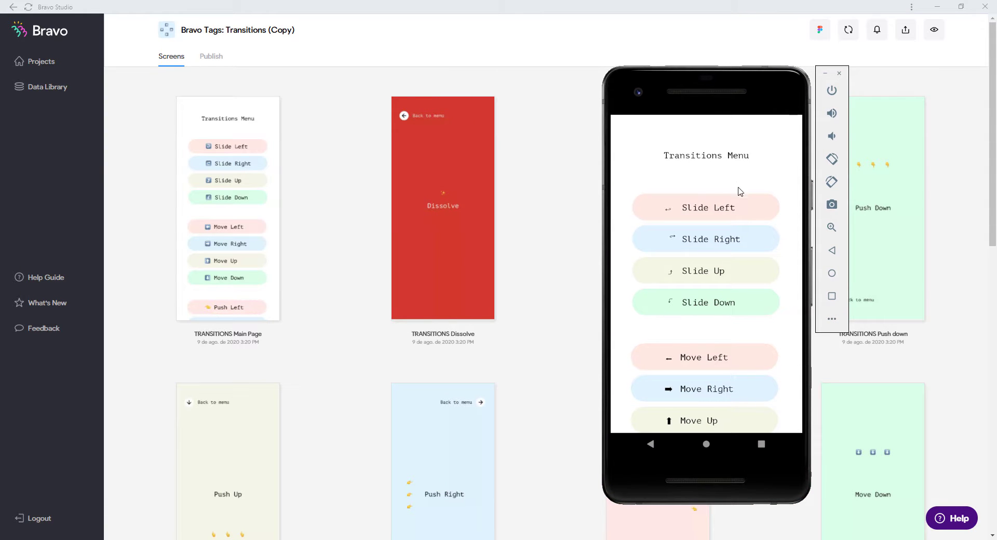
{"action": "scroll", "coordinate": [713, 204], "scroll_direction": "down", "scroll_amount": 1}
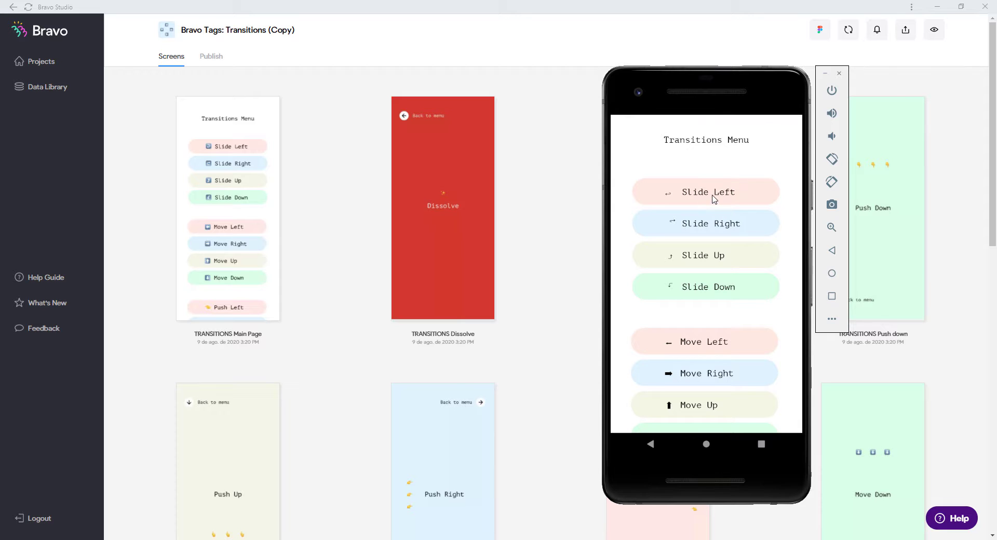
{"action": "left_click", "coordinate": [715, 197]}
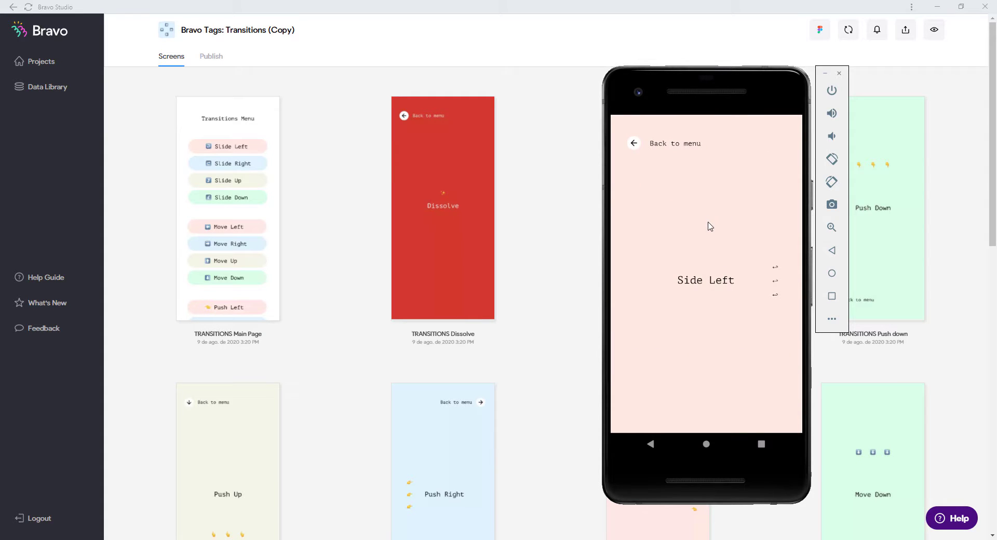
{"action": "left_click", "coordinate": [633, 144]}
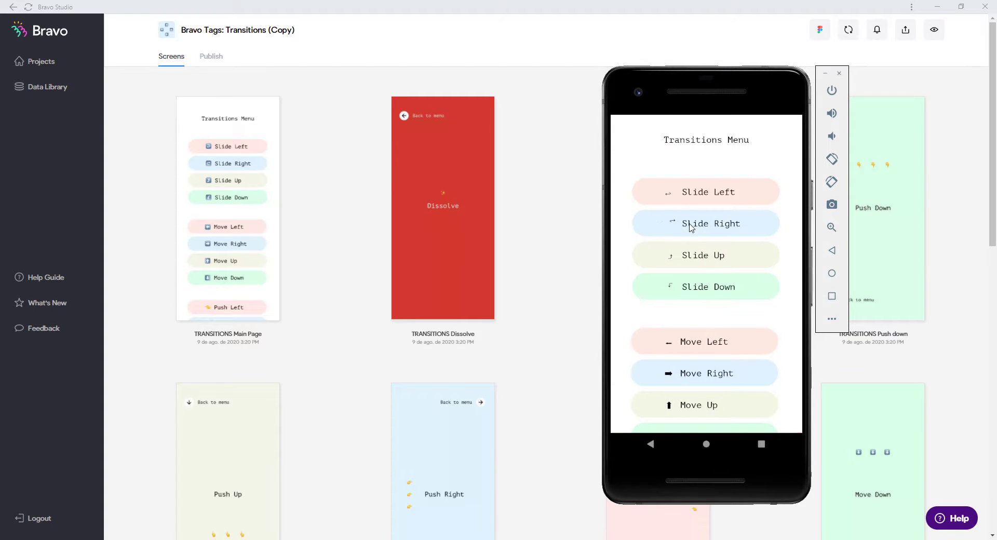
{"action": "left_click", "coordinate": [692, 226]}
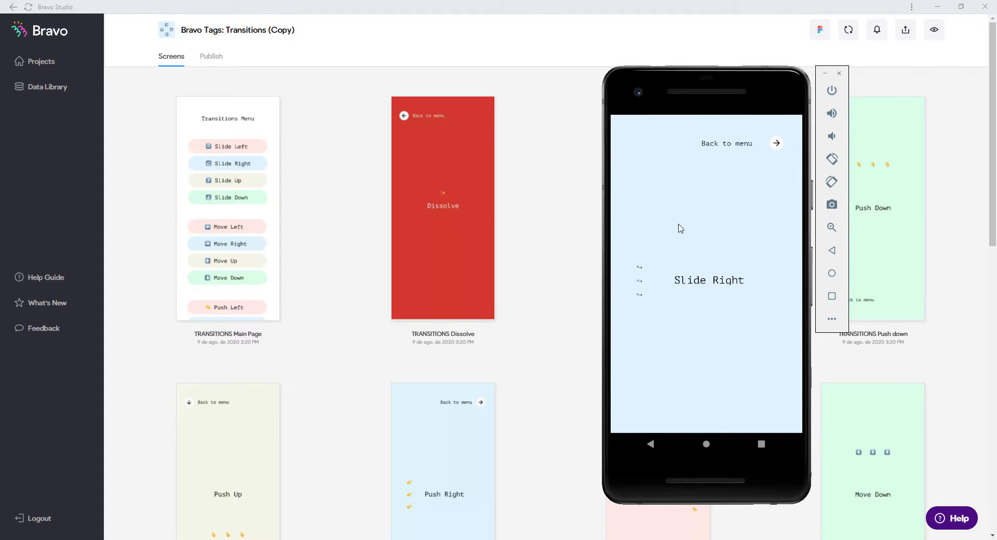
{"action": "left_click", "coordinate": [775, 144]}
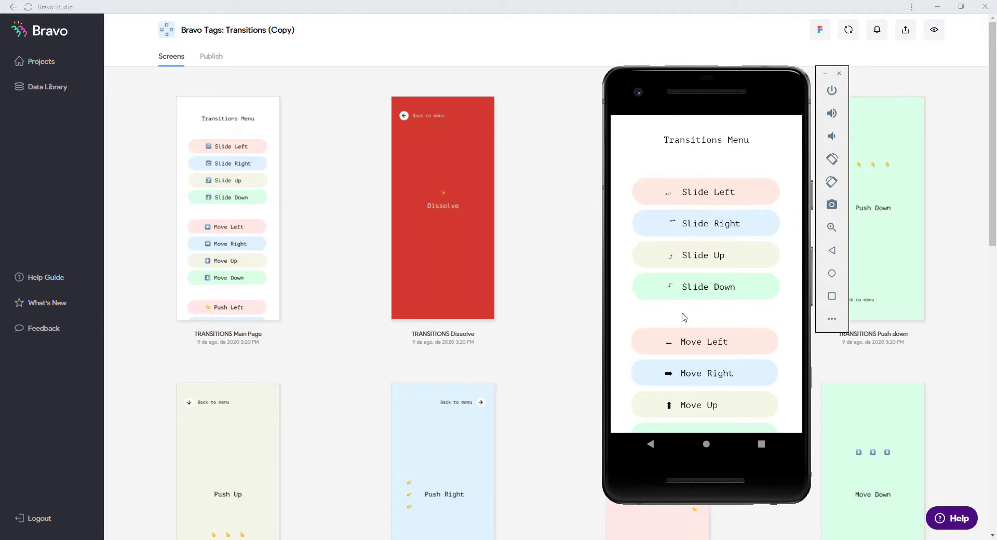
- Play the Move Up transition and go back to the Transitions Menu
{"action": "scroll", "coordinate": [727, 291], "scroll_direction": "down", "scroll_amount": 2}
{"action": "scroll", "coordinate": [729, 270], "scroll_direction": "up", "scroll_amount": 1}
{"action": "scroll", "coordinate": [727, 270], "scroll_direction": "down", "scroll_amount": 3}
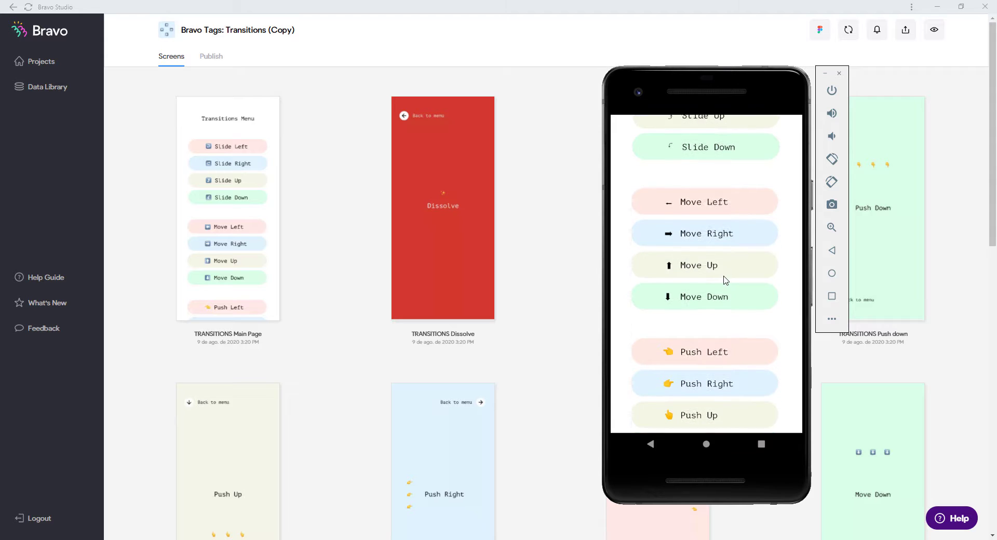
{"action": "left_click", "coordinate": [716, 262]}
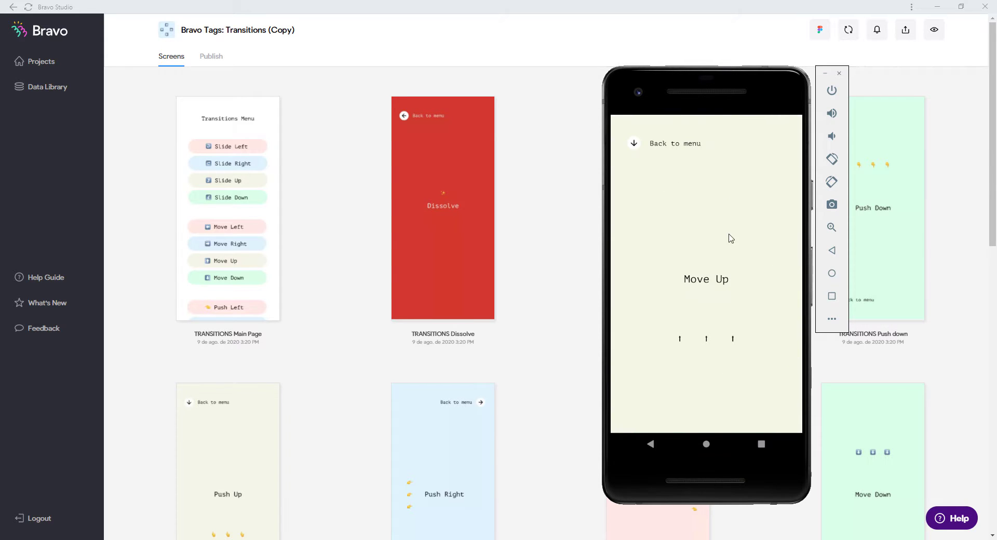
{"action": "left_click", "coordinate": [642, 143]}
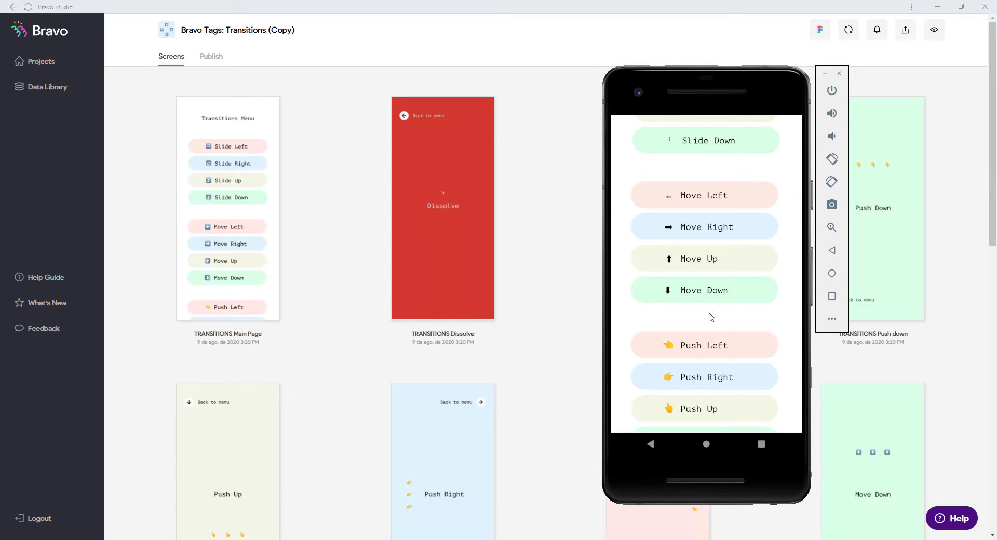
- Play the Push Right and Instant transitions, returning to the Transitions Menu after each
{"action": "left_click_drag", "start_coordinate": [712, 312], "coordinate": [712, 200]}
{"action": "left_click_drag", "start_coordinate": [716, 295], "coordinate": [711, 260]}
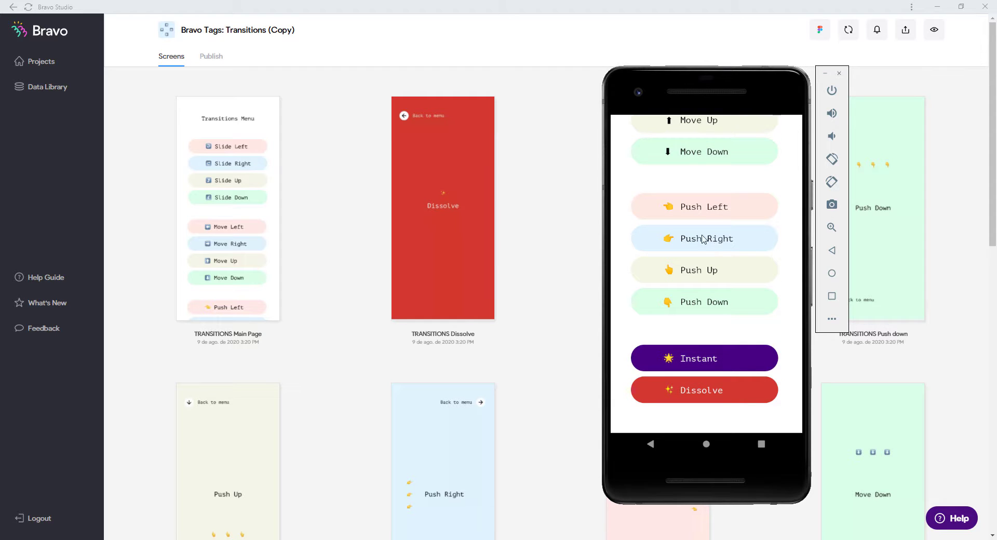
{"action": "left_click", "coordinate": [703, 239]}
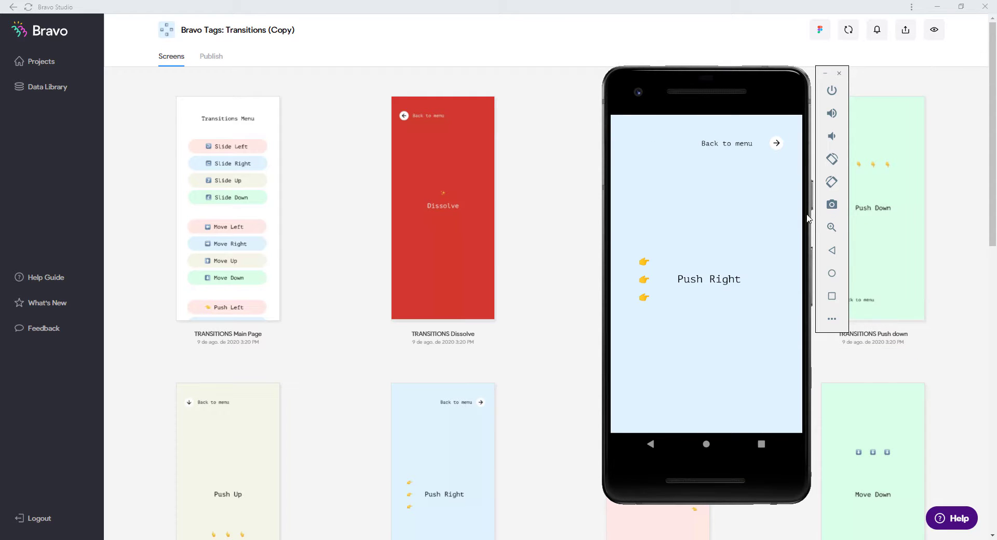
{"action": "left_click", "coordinate": [775, 145]}
{"action": "left_click_drag", "start_coordinate": [730, 327], "coordinate": [728, 307]}
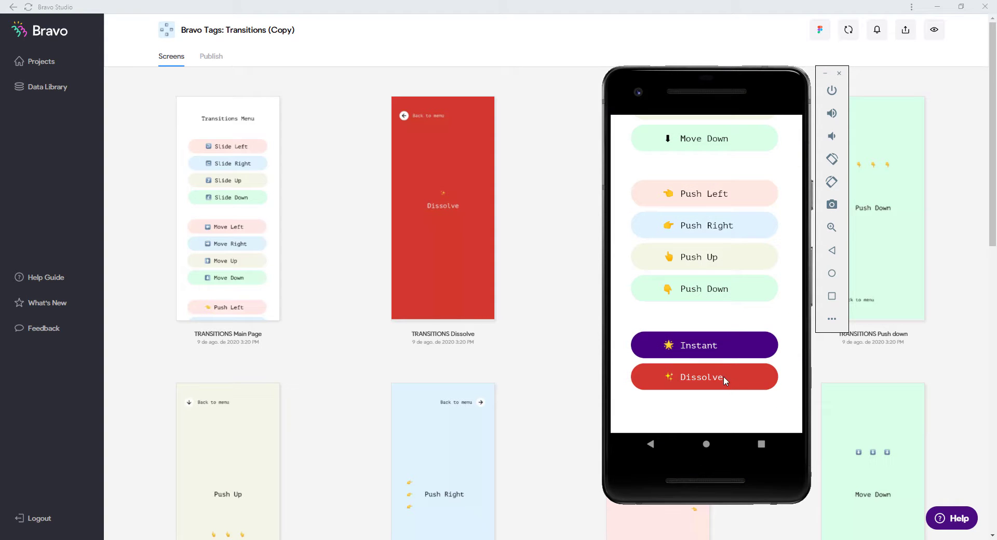
{"action": "left_click", "coordinate": [724, 345]}
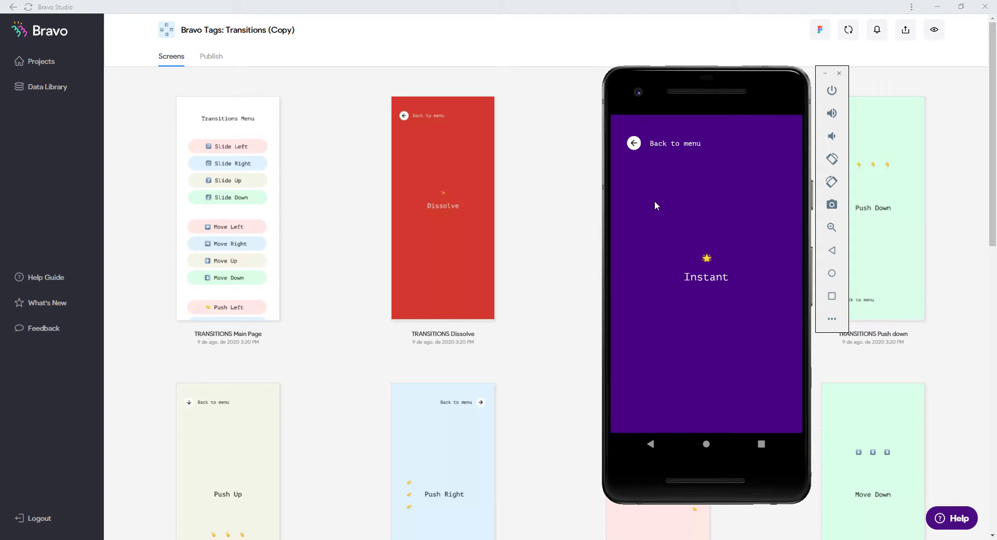
{"action": "left_click", "coordinate": [639, 148]}
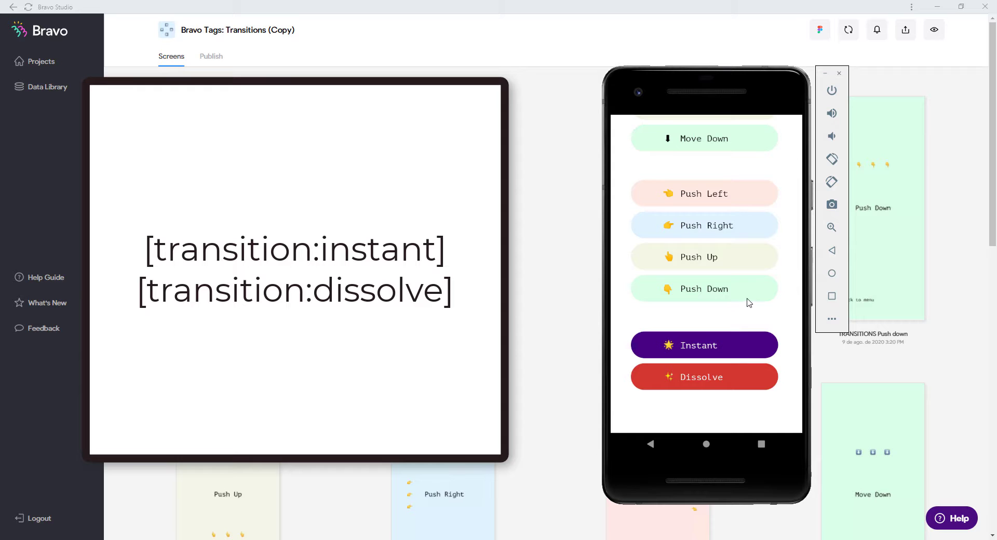
- Play the Push Left transition, go back to the menu, then open the Push Right screen
{"action": "scroll", "coordinate": [750, 303], "scroll_direction": "up", "scroll_amount": 3}
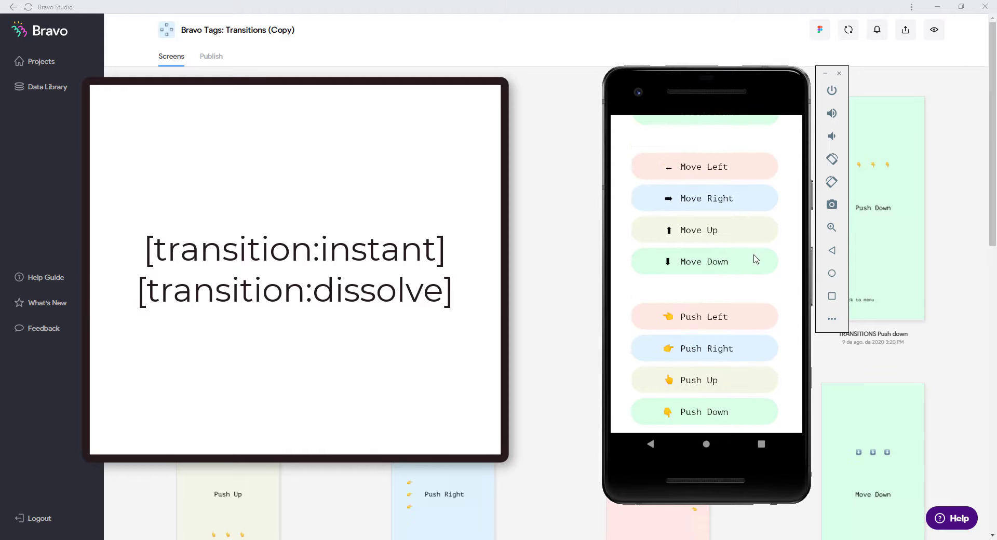
{"action": "left_click_drag", "start_coordinate": [755, 258], "coordinate": [749, 197]}
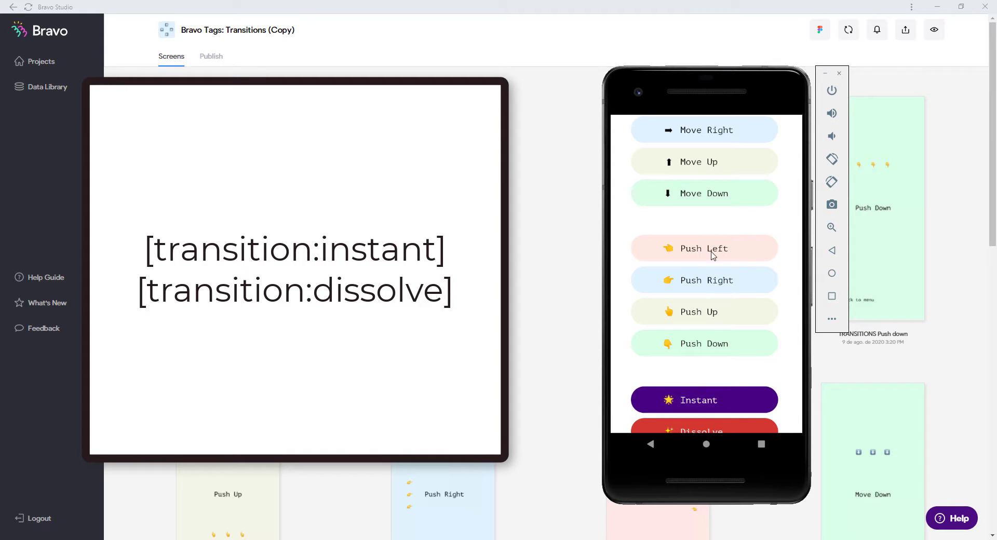
{"action": "left_click", "coordinate": [713, 255]}
{"action": "left_click", "coordinate": [641, 145]}
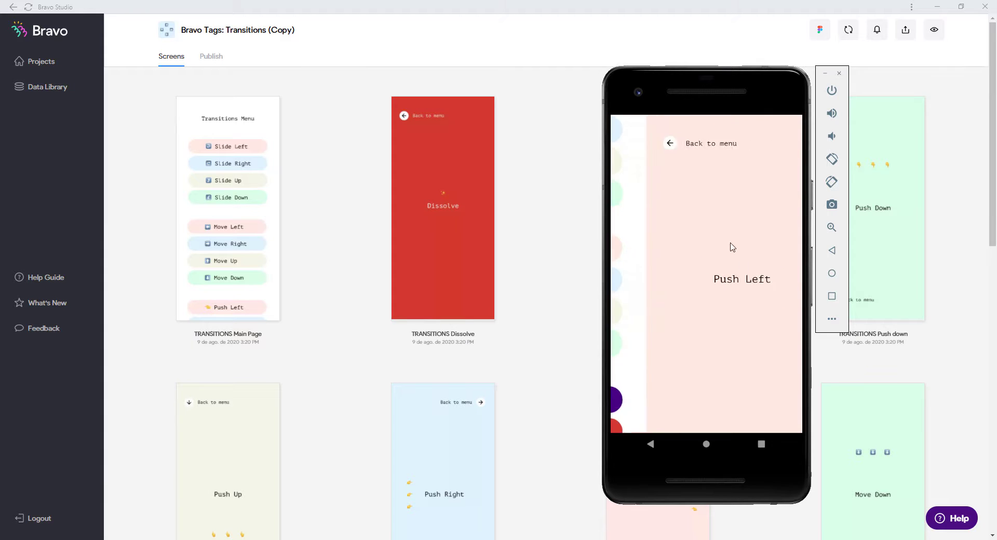
{"action": "left_click", "coordinate": [729, 289]}
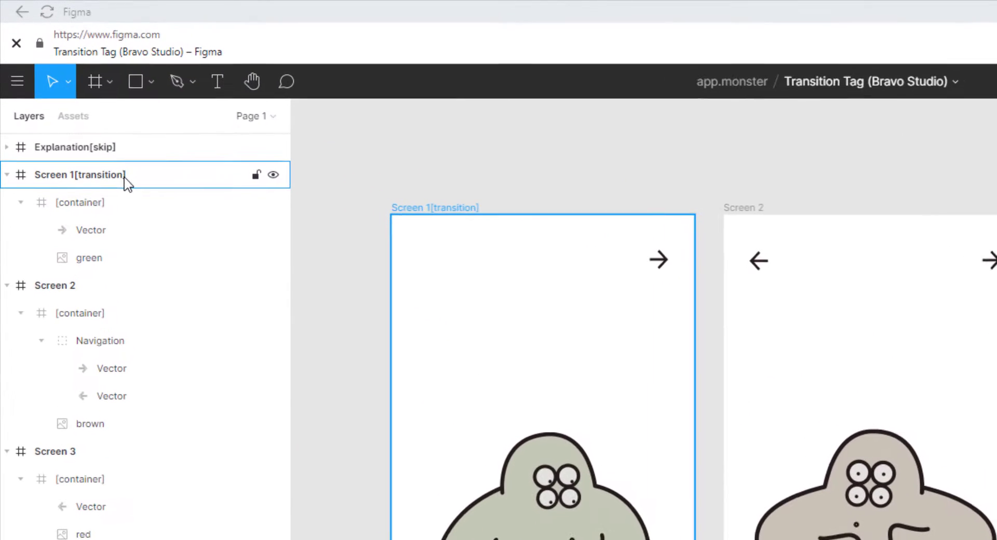
- Insert ':push:right' before the closing bracket of the Screen 1[transition] layer name
{"action": "double_click", "coordinate": [127, 182]}
{"action": "left_click", "coordinate": [127, 184]}
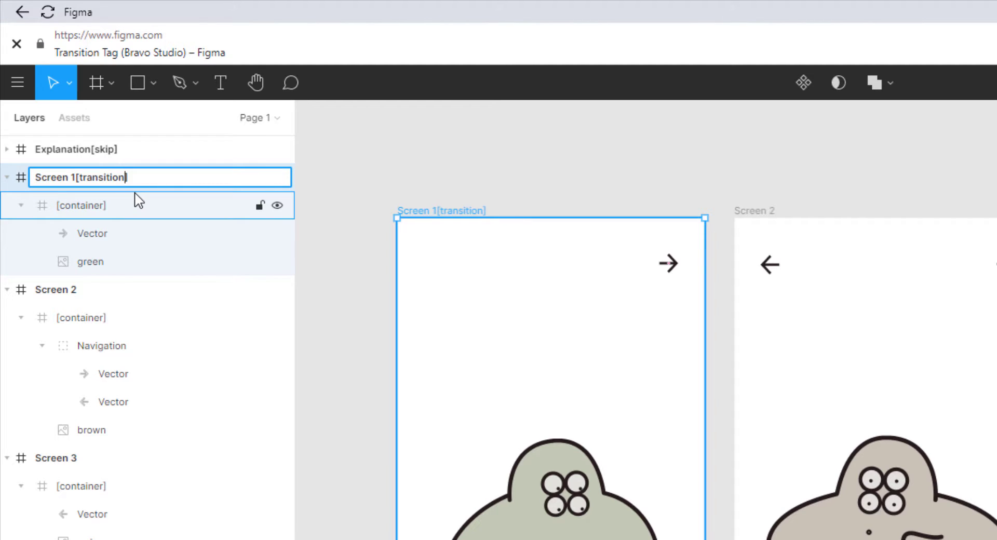
{"action": "type", "text": ":push:right"}
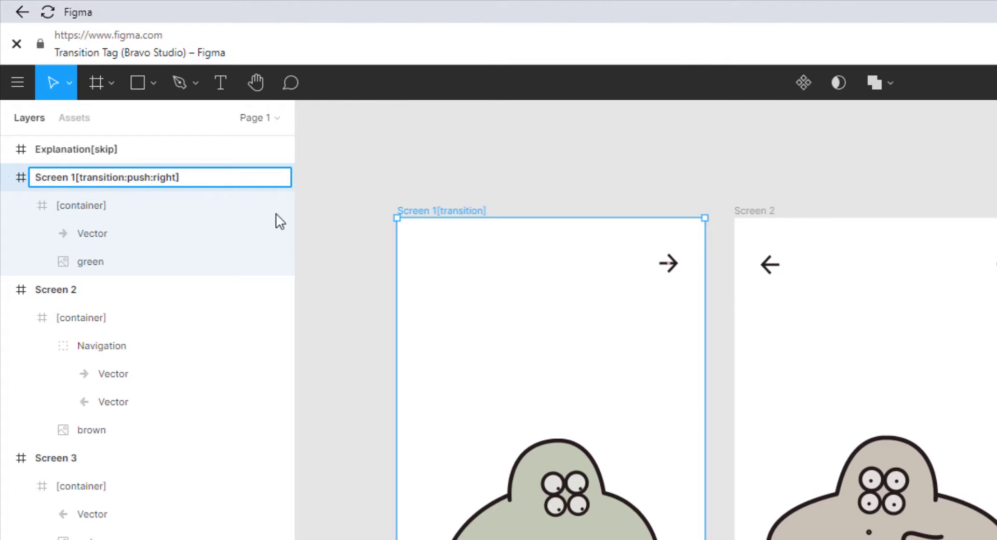
- Rename Screen 3 to 'Screen 3[transition:push:left]'
{"action": "left_click", "coordinate": [314, 200]}
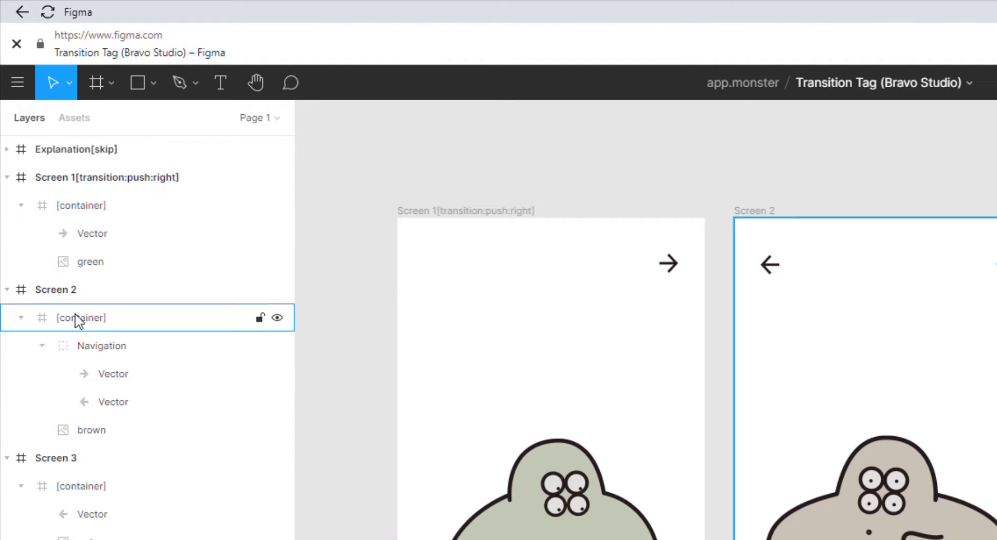
{"action": "double_click", "coordinate": [89, 463]}
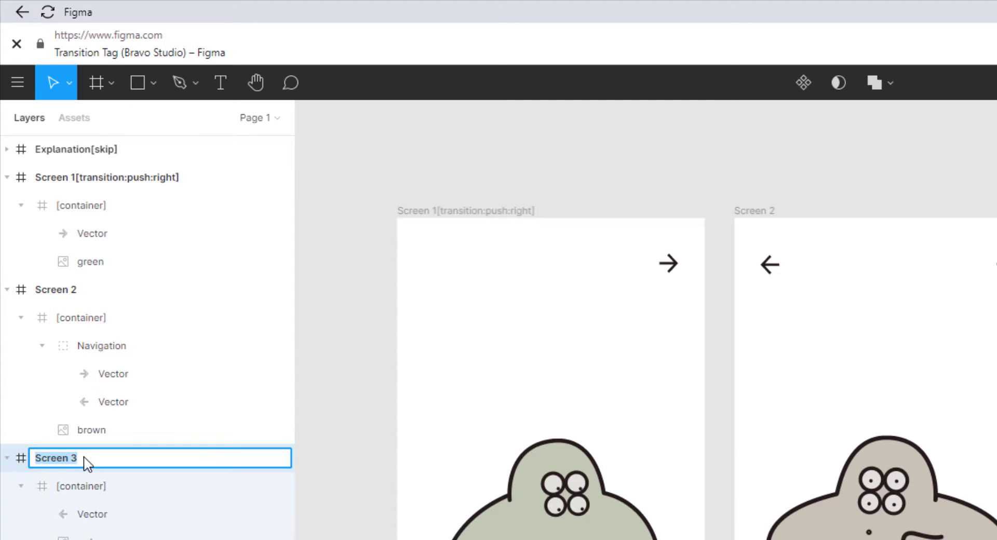
{"action": "left_click", "coordinate": [89, 461]}
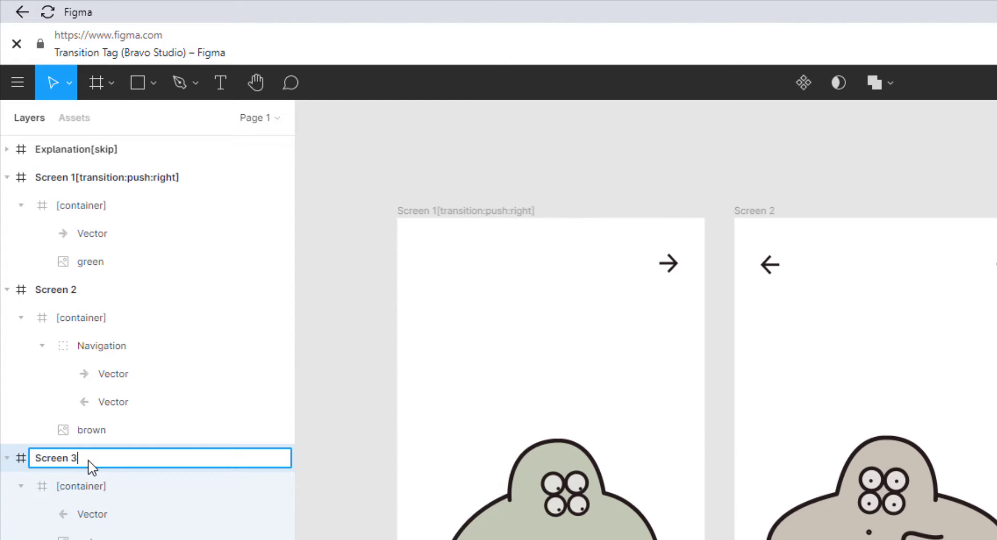
{"action": "type", "text": "[transition:push:left]"}
{"action": "key", "text": "Return"}
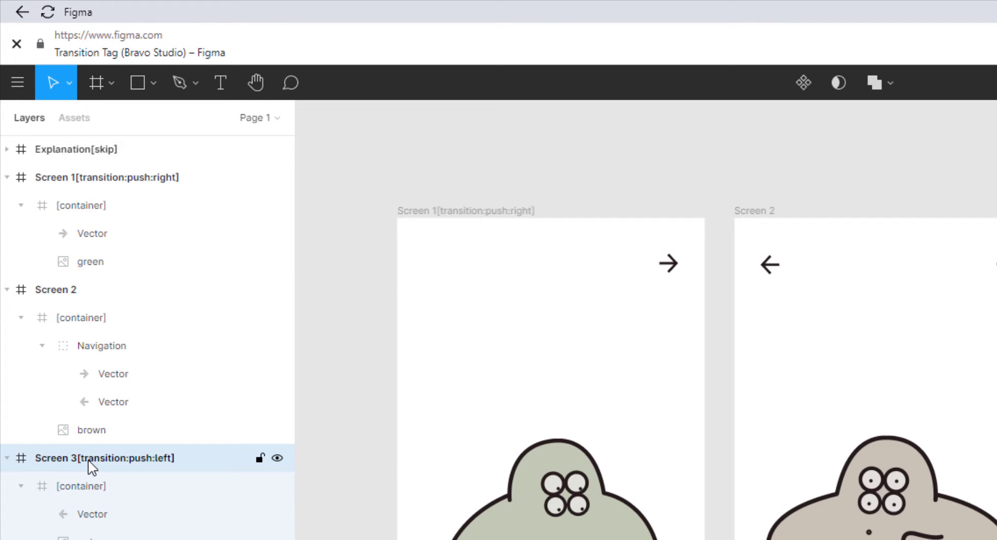
- Paste the same push-left tag onto Screen 2, making it 'Screen 2[transition:push:left]'
{"action": "double_click", "coordinate": [93, 297]}
{"action": "type", "text": "[transition:push:left]"}
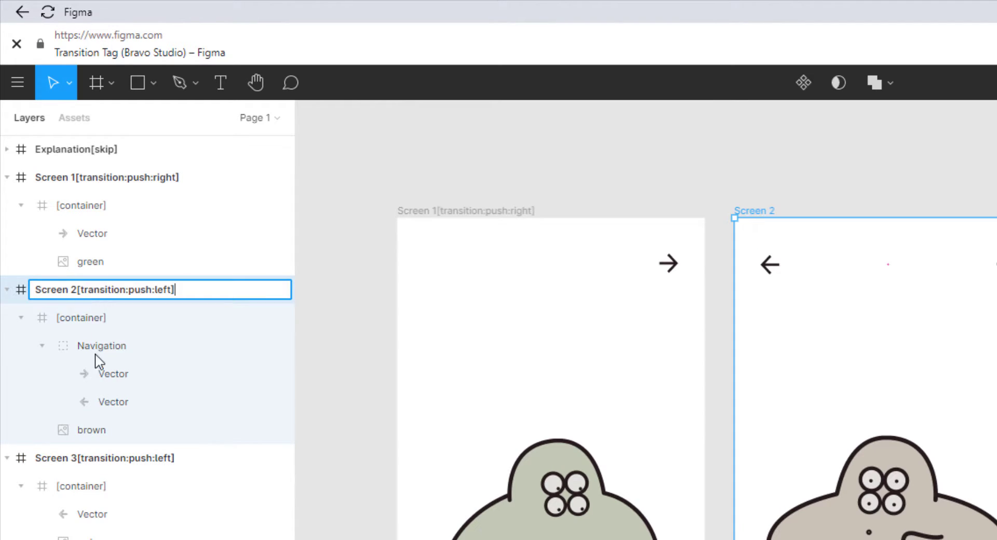
{"action": "key", "text": "Return"}
{"action": "key", "text": "Escape"}
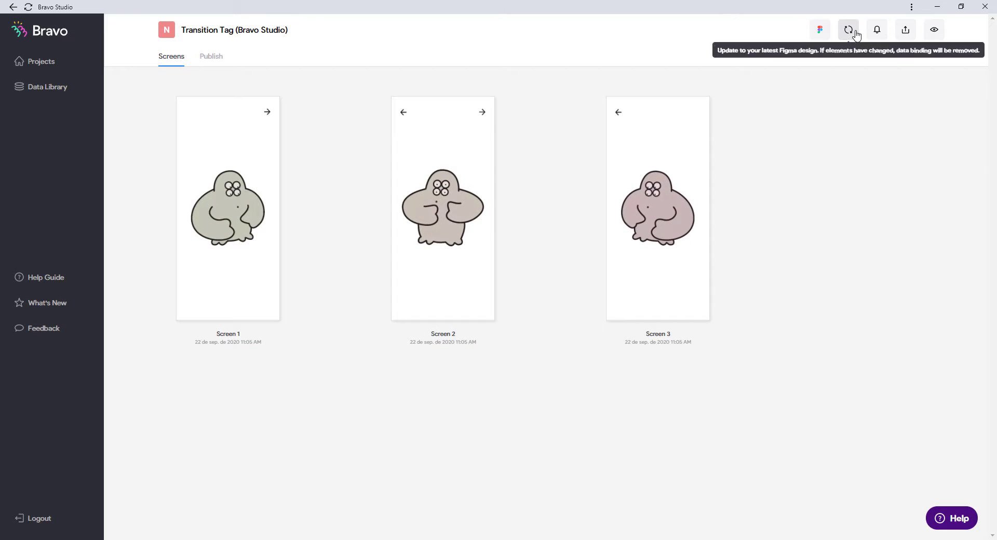
- Sync the latest Figma design into Bravo Studio and update the Bravo Vision preview
{"action": "left_click", "coordinate": [855, 34]}
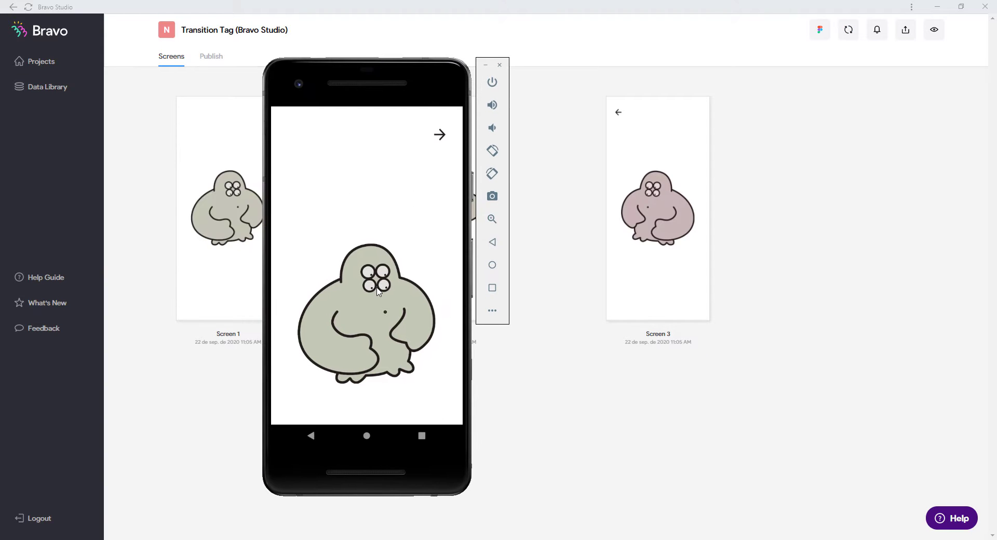
{"action": "left_click", "coordinate": [377, 291]}
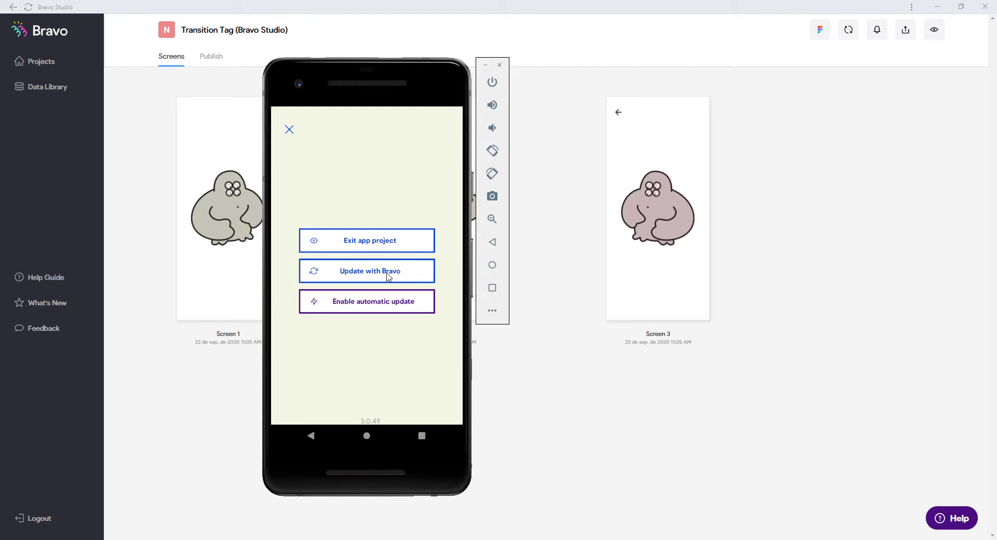
{"action": "left_click", "coordinate": [387, 276]}
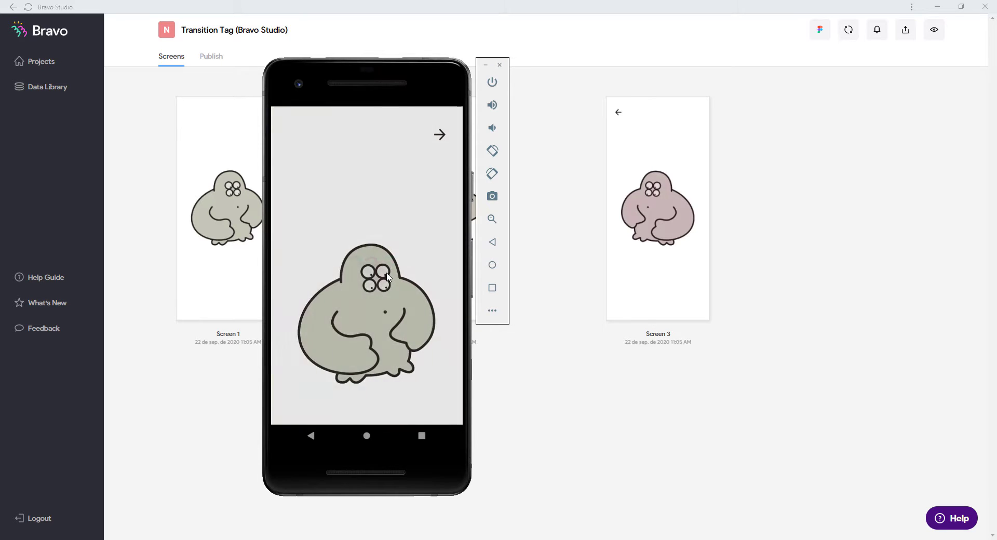
- Push forward to Screen 3, back to Screen 1, then forward to Screen 3 again
{"action": "left_click", "coordinate": [441, 136]}
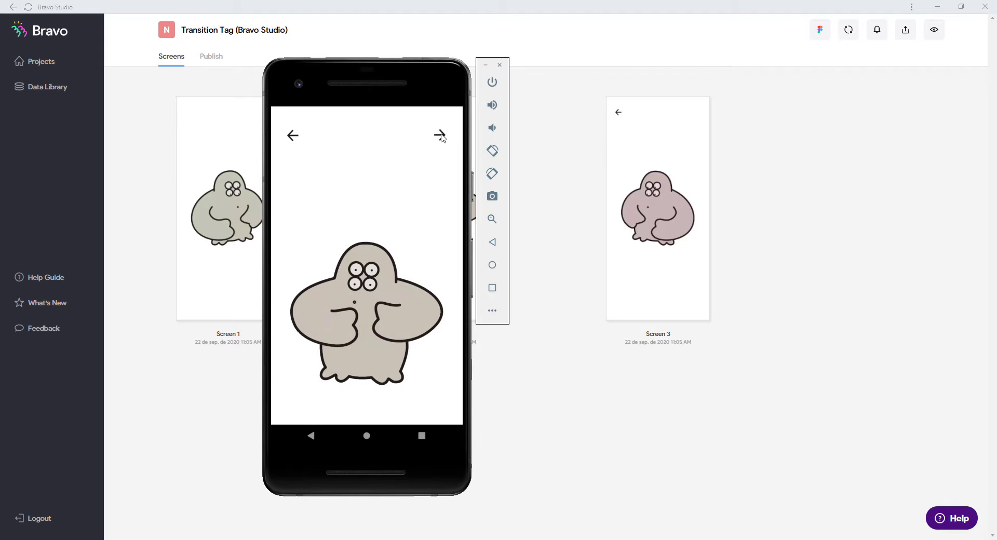
{"action": "left_click", "coordinate": [441, 136]}
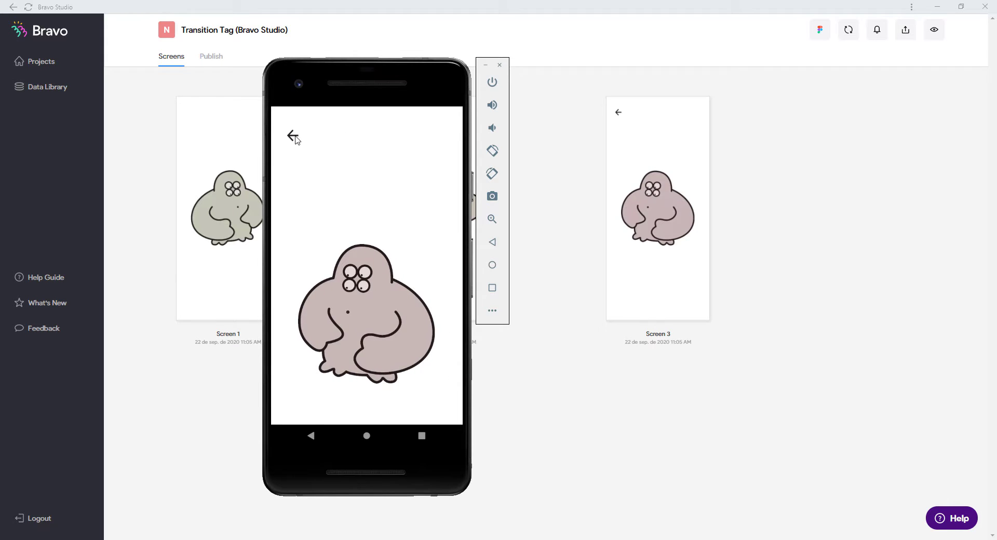
{"action": "left_click", "coordinate": [294, 137]}
{"action": "left_click", "coordinate": [294, 137]}
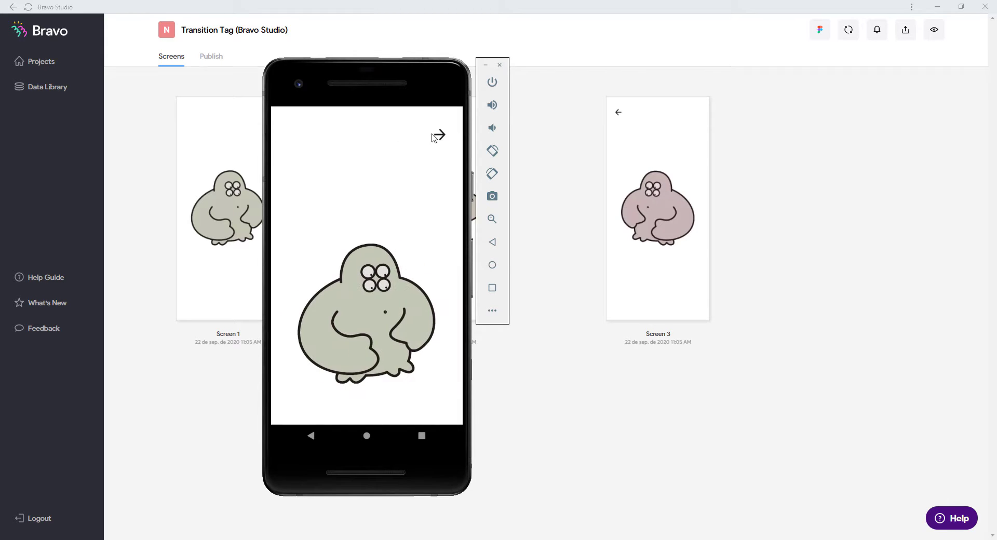
{"action": "left_click", "coordinate": [439, 136]}
{"action": "left_click", "coordinate": [440, 136]}
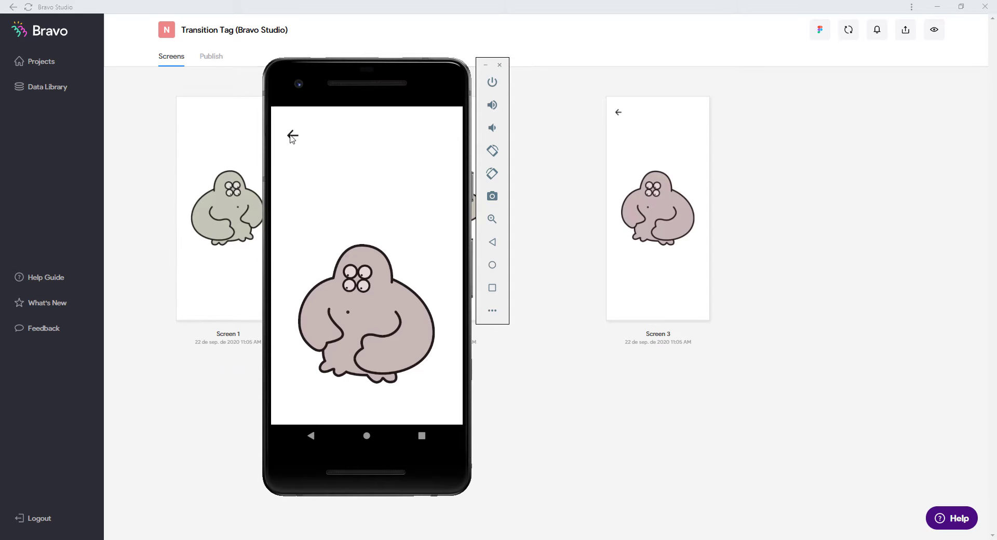
- Replay the push transition forward to Screen 2 and back to Screen 1, then close the emulator
{"action": "left_click", "coordinate": [292, 136]}
{"action": "left_click", "coordinate": [292, 136]}
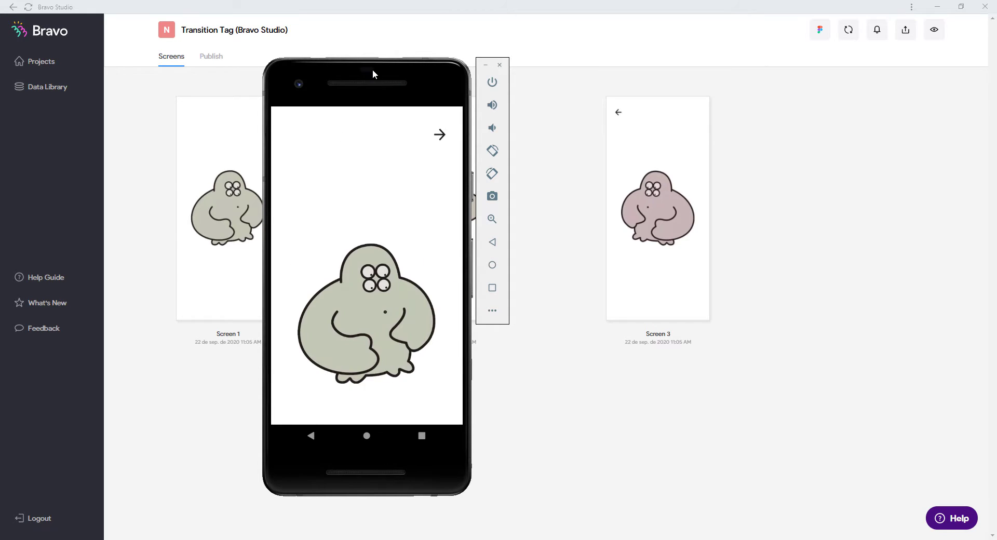
{"action": "left_click_drag", "start_coordinate": [354, 70], "coordinate": [0, 86]}
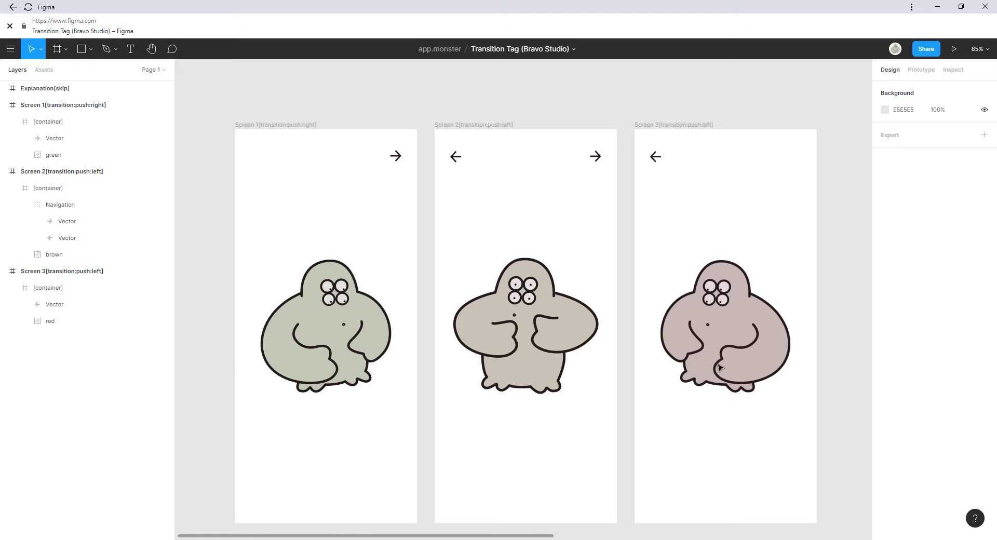
- Pan the canvas to the Explanation[skip] frame showing the transition tag syntax
{"action": "left_click_drag", "start_coordinate": [883, 280], "coordinate": [390, 368]}
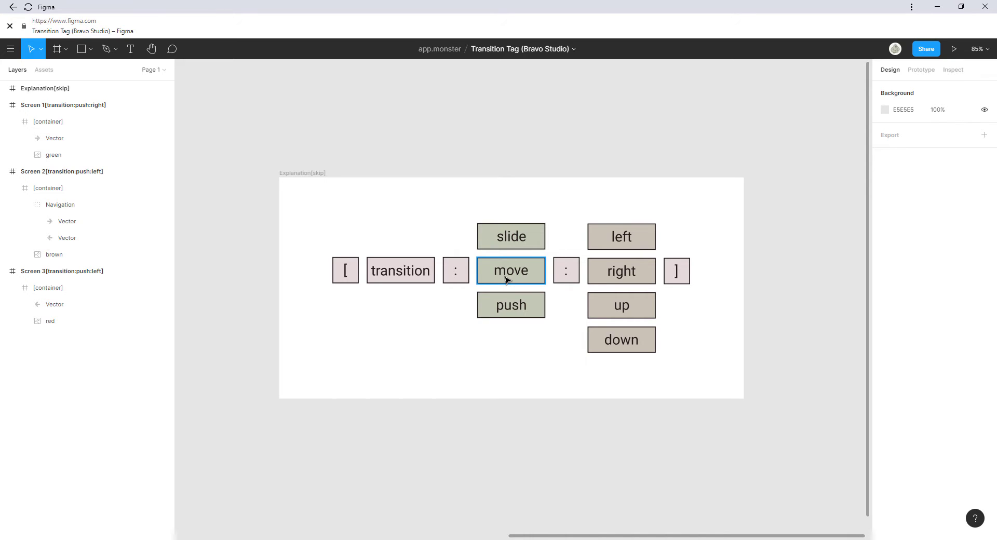
{"action": "scroll", "coordinate": [571, 260], "scroll_direction": "left", "scroll_amount": 10}
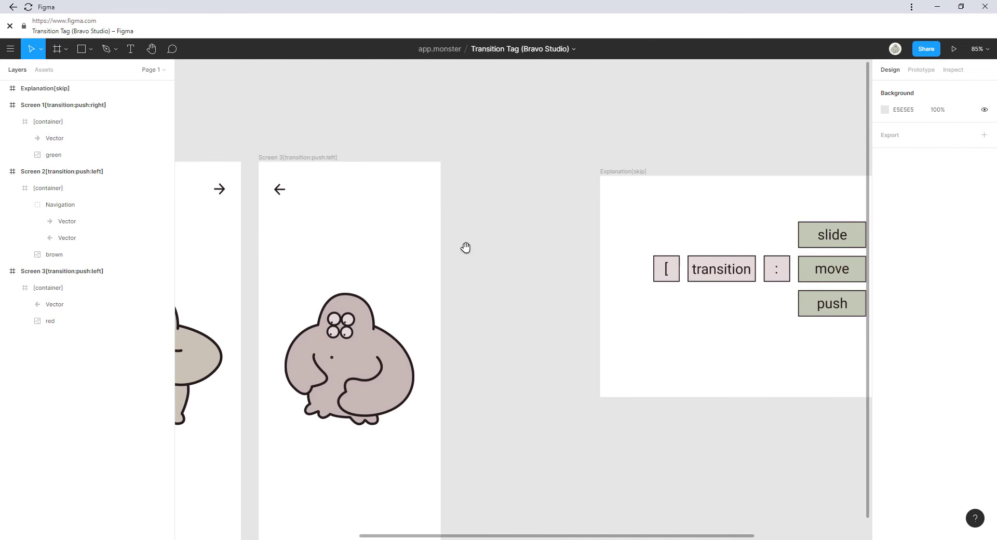